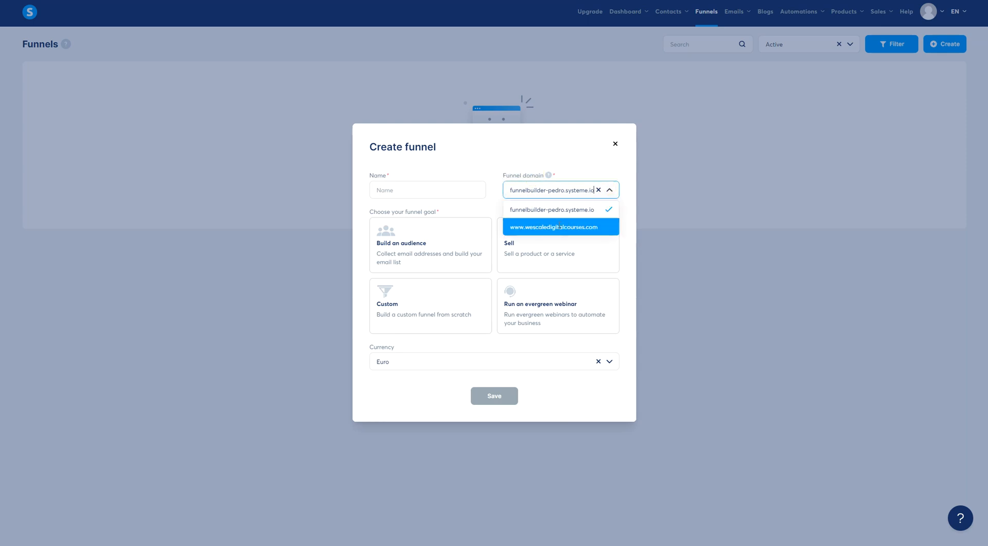
pyautogui.click(574, 226)
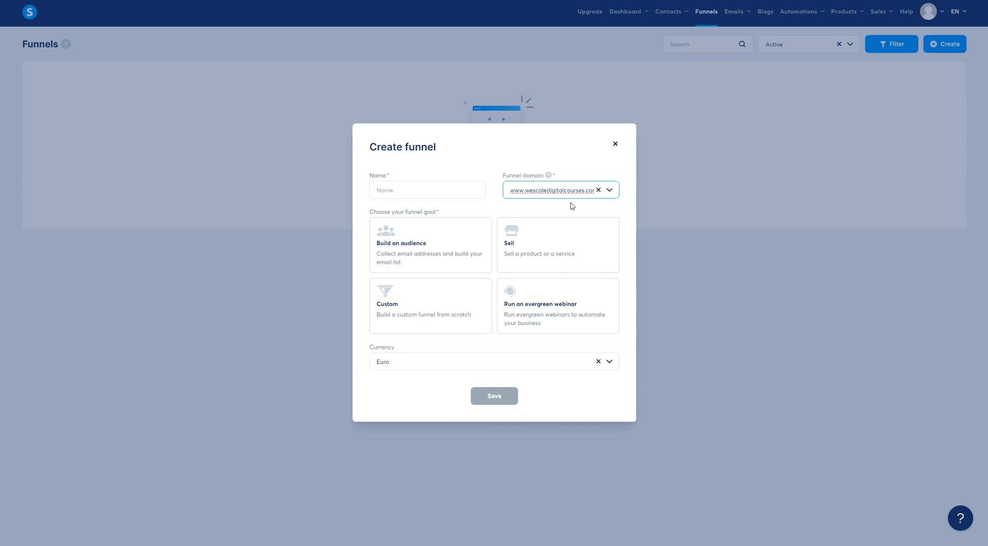
pyautogui.doubleClick(381, 175)
pyautogui.click(406, 190)
pyautogui.write('test')
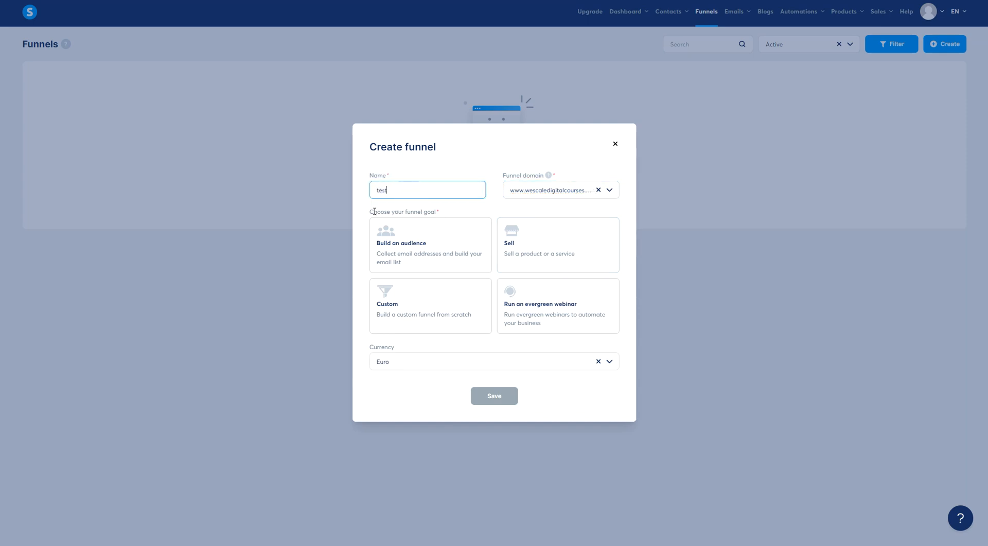
# Choose Build an audience as the funnel goal, keep Euro as the currency, and save the funnel.
pyautogui.moveTo(374, 211); pyautogui.dragTo(427, 211)
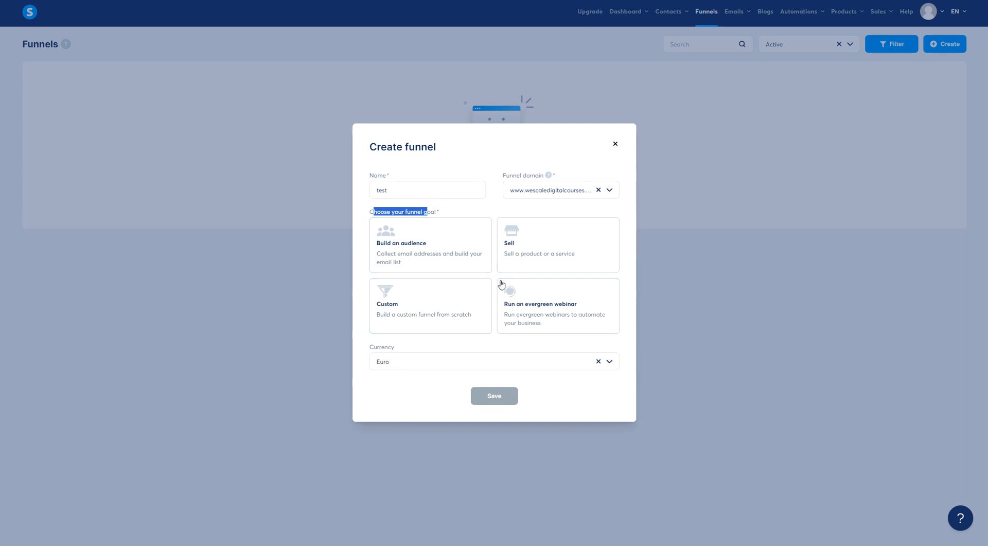
pyautogui.click(453, 211)
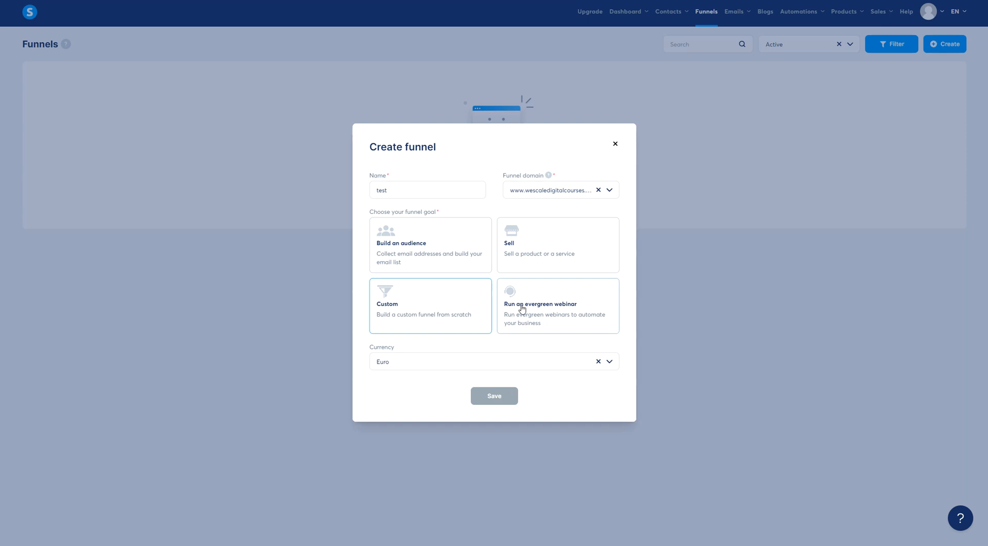
pyautogui.click(450, 236)
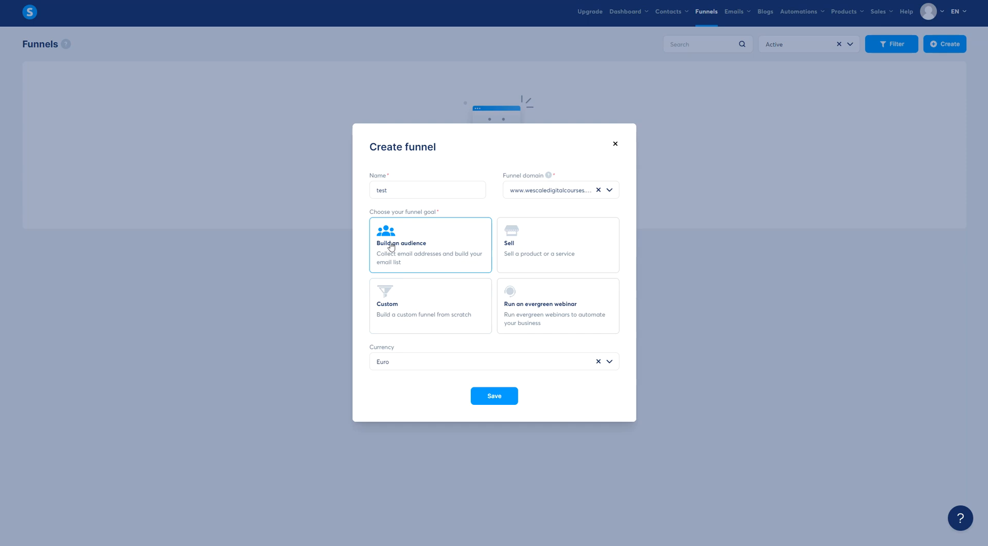
pyautogui.click(410, 363)
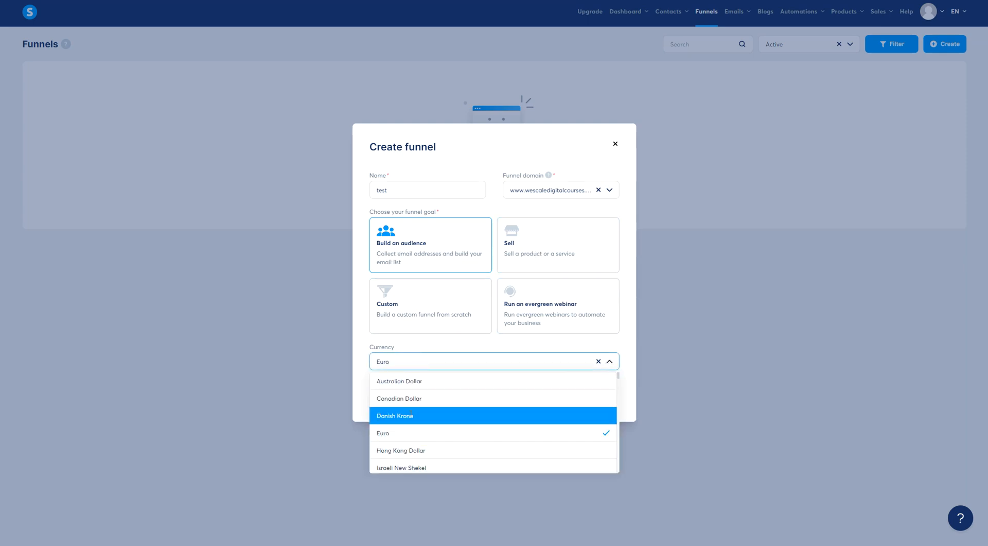
pyautogui.click(451, 359)
pyautogui.click(498, 405)
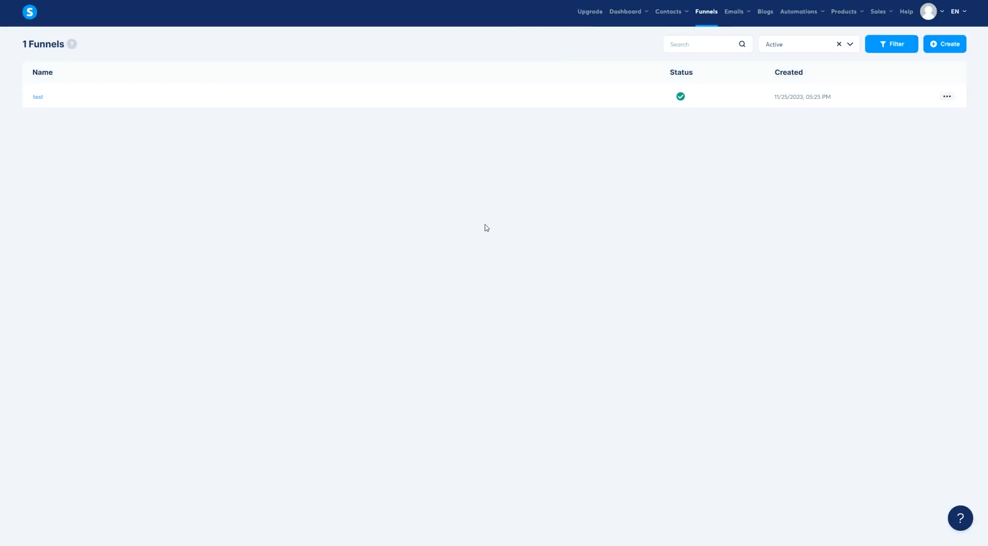
# Review the actions available for the test funnel and open the funnel's step configuration.
pyautogui.click(948, 97)
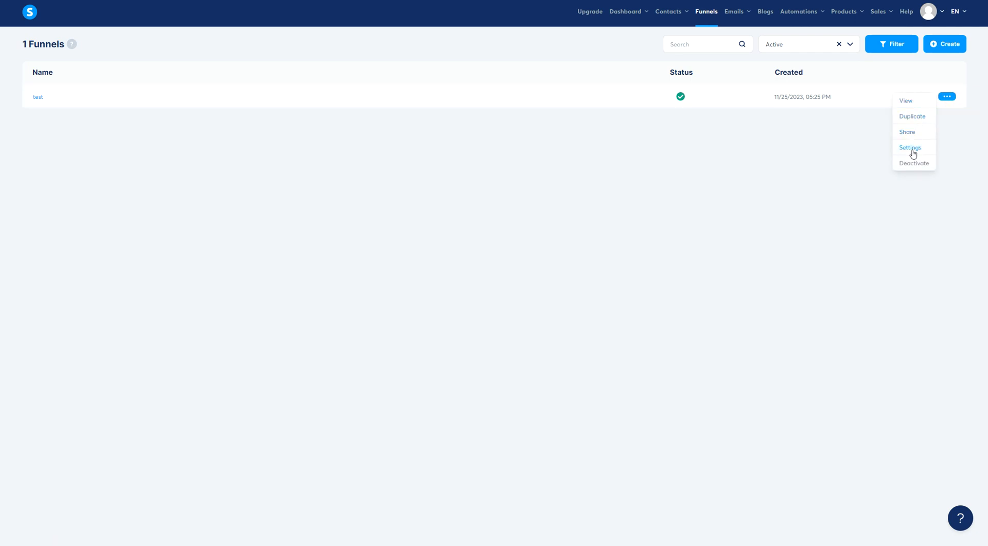
pyautogui.click(505, 192)
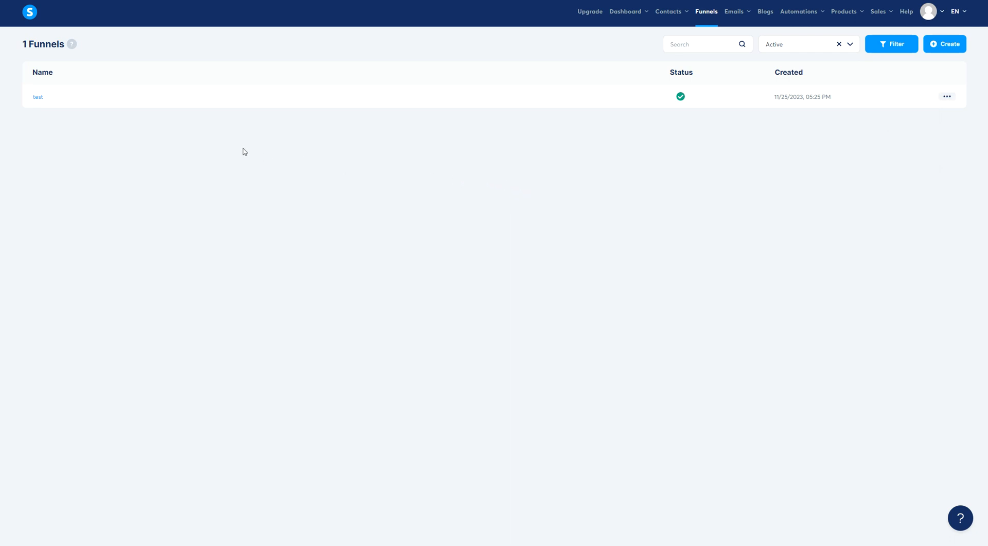
pyautogui.click(37, 97)
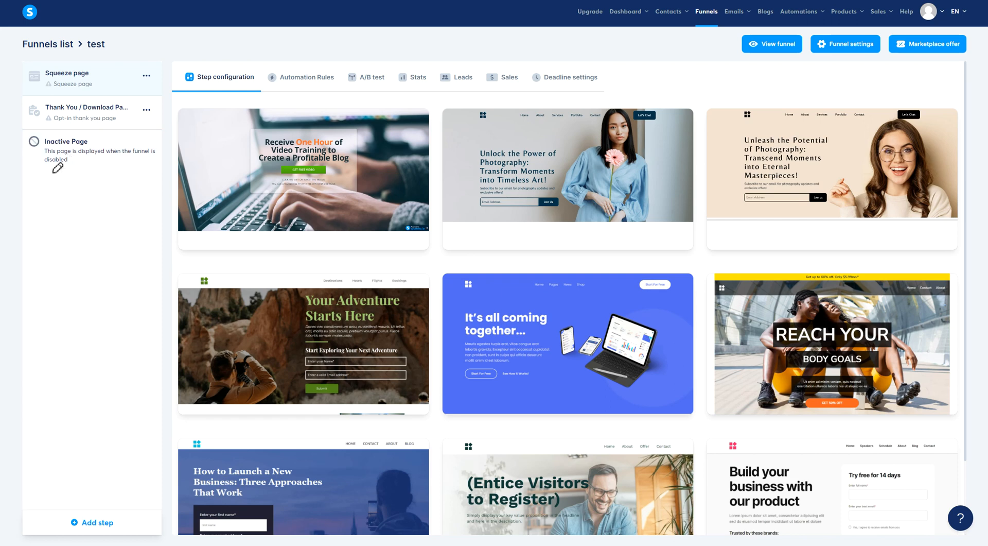
# Browse the squeeze page templates and select "Build your business with our product".
pyautogui.moveTo(52, 110)
pyautogui.mouseDown()
pyautogui.moveTo(40, 111)
pyautogui.moveTo(57, 128)
pyautogui.moveTo(51, 109)
pyautogui.mouseUp()
pyautogui.scroll(-2, 777, 301)
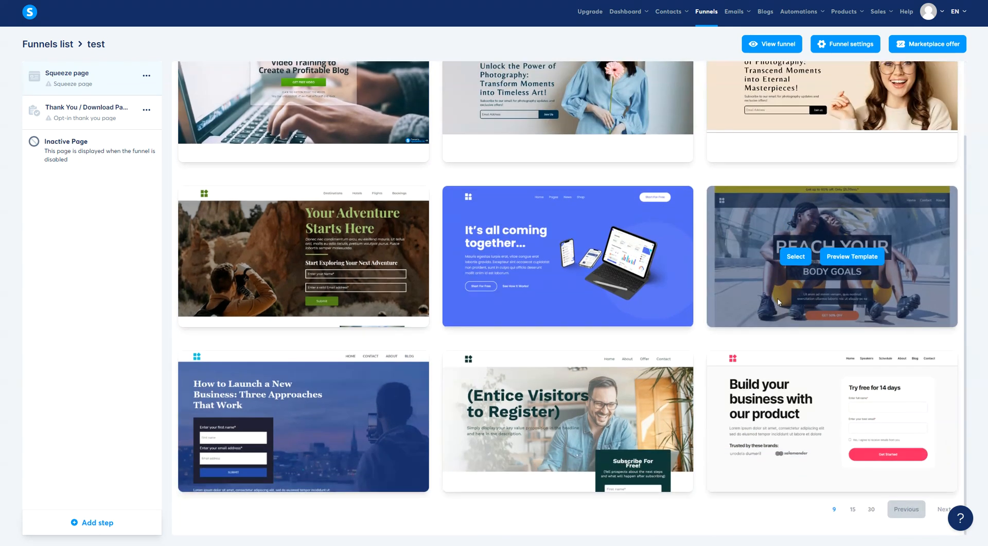
pyautogui.scroll(2, 778, 297)
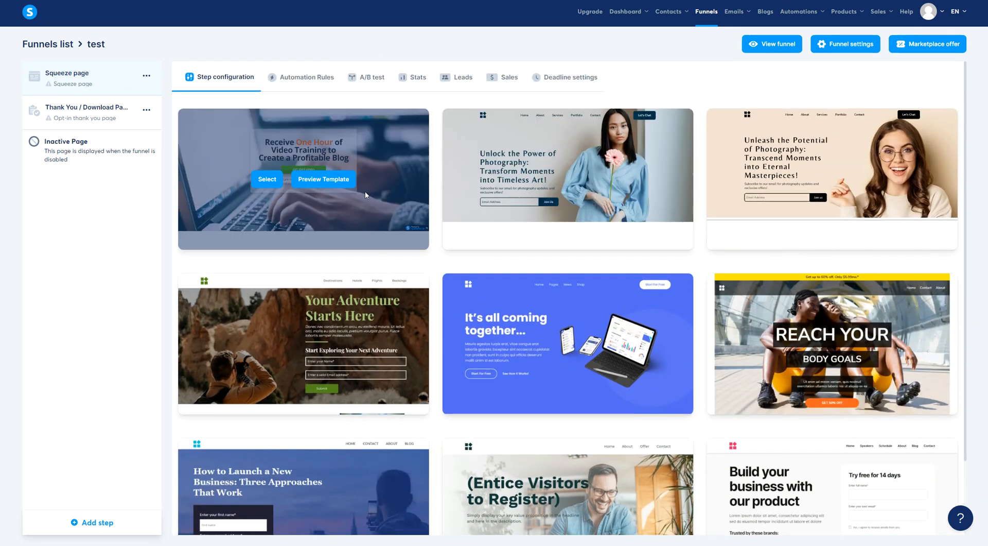
pyautogui.scroll(-2, 686, 203)
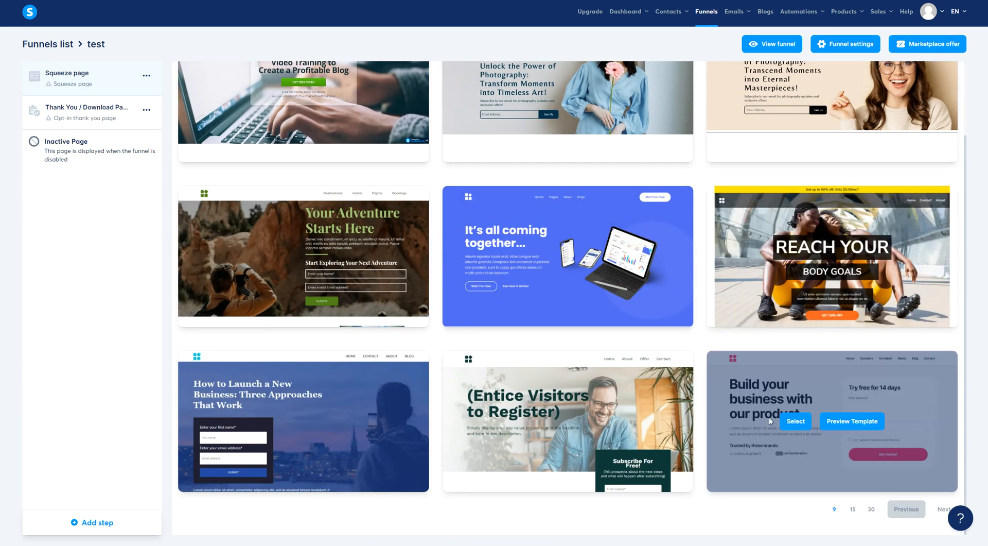
pyautogui.click(796, 421)
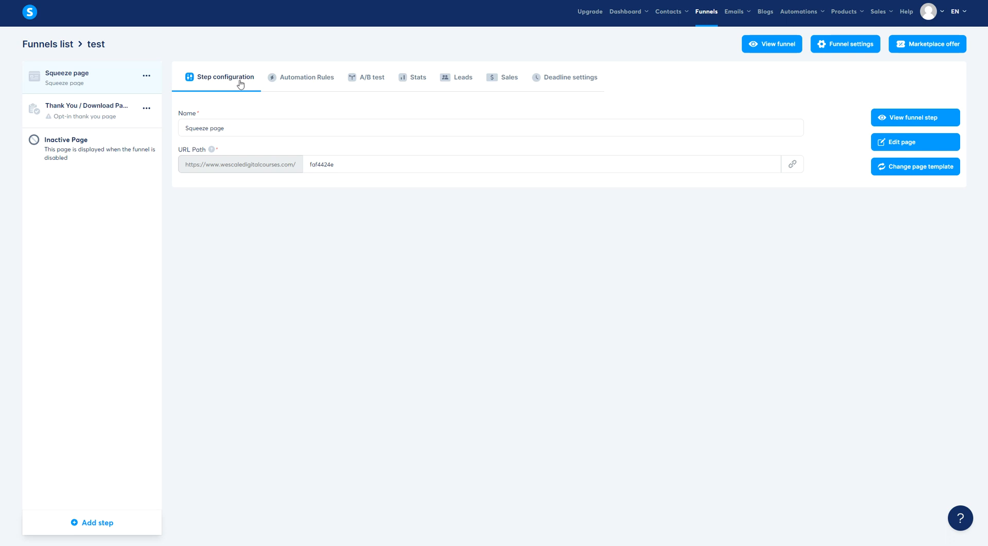
# Open the squeeze page for editing and delete its hero, testimonial and "How does it work?" sections.
pyautogui.click(911, 149)
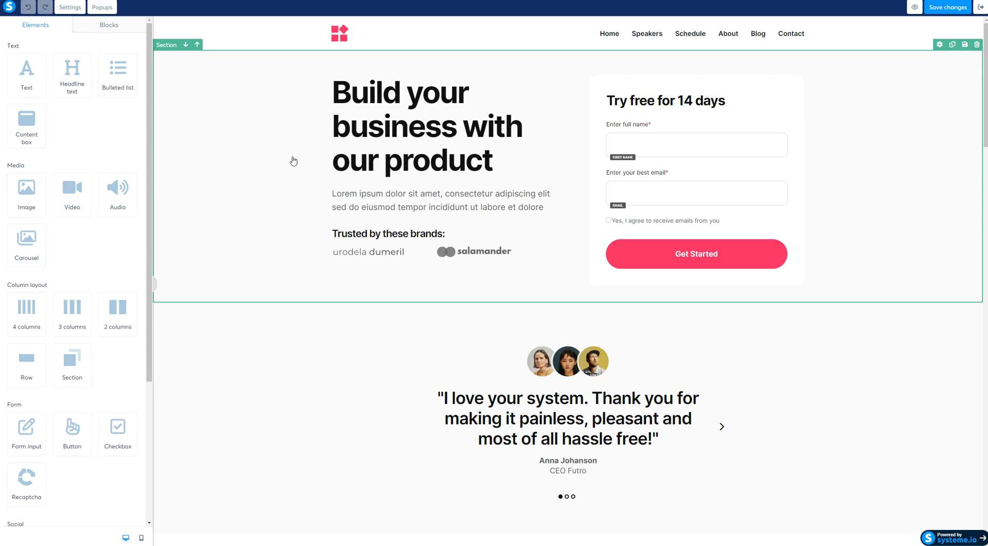
pyautogui.moveTo(31, 284); pyautogui.dragTo(56, 288)
pyautogui.click(976, 45)
pyautogui.click(528, 37)
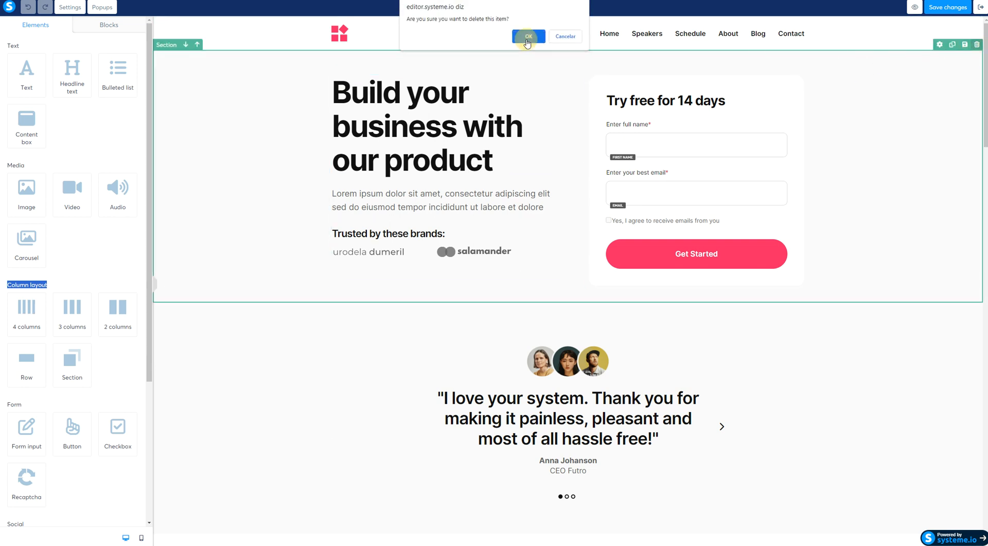
pyautogui.click(977, 45)
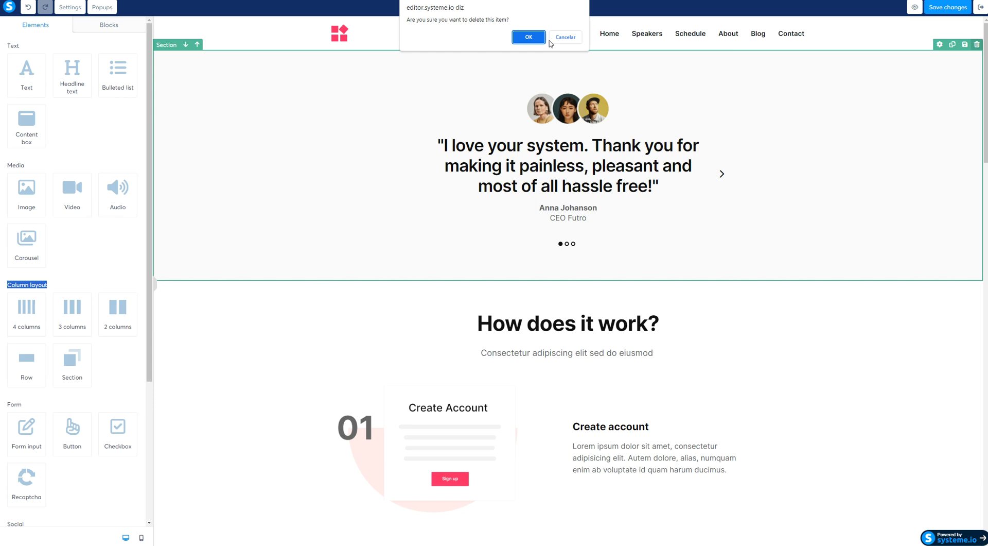
pyautogui.click(529, 36)
pyautogui.click(978, 46)
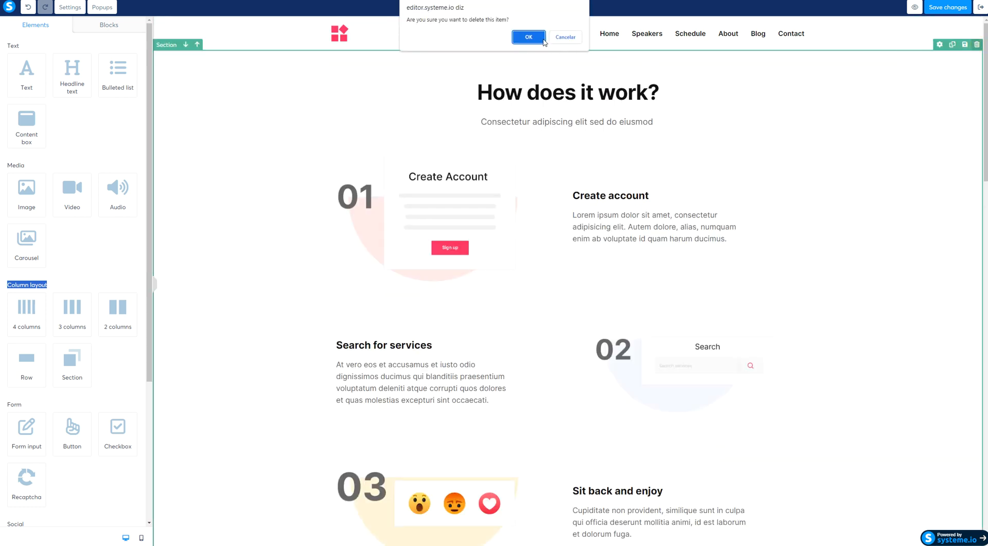
pyautogui.click(528, 32)
# Delete the navigation header, "About us" and "Expand faster with these features" sections from the page.
pyautogui.click(977, 26)
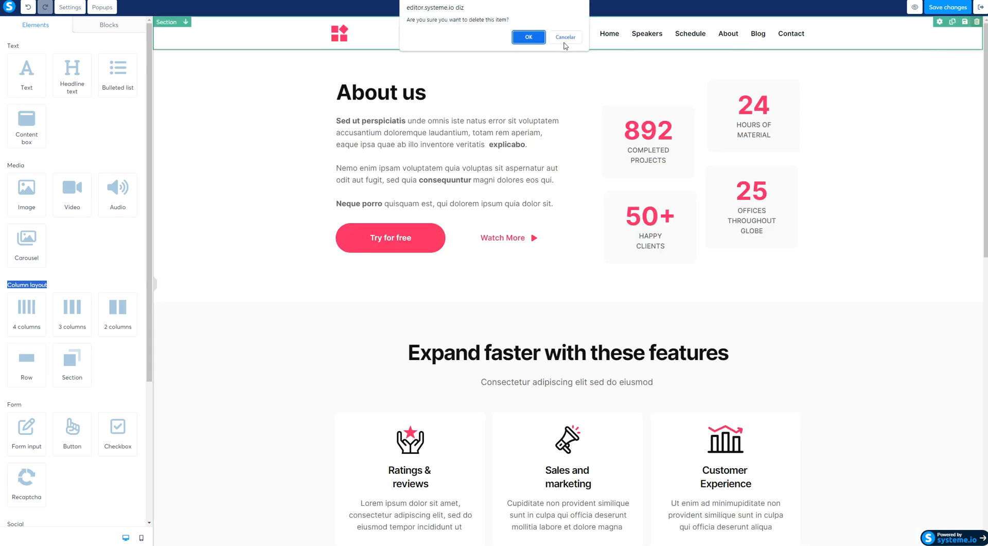
pyautogui.click(529, 36)
pyautogui.click(977, 22)
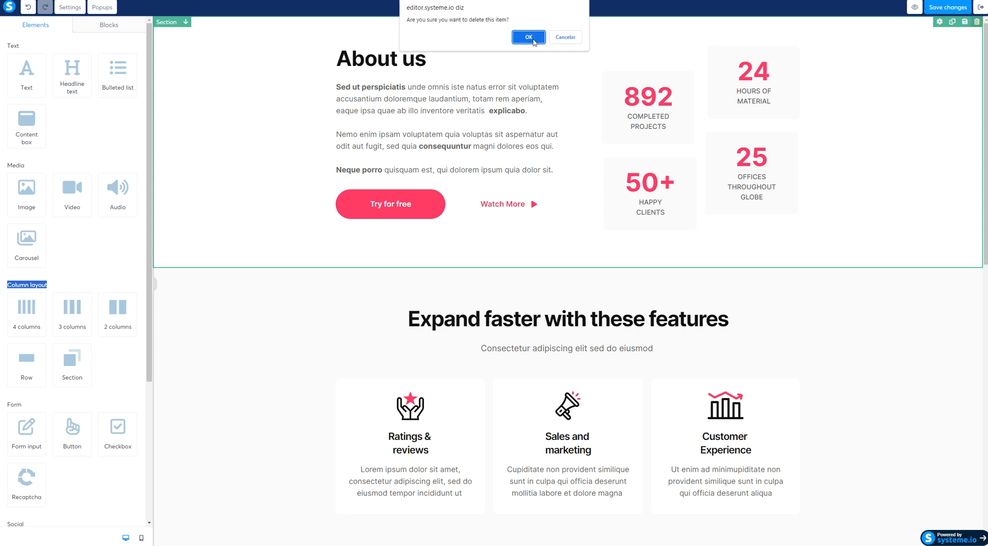
pyautogui.click(529, 36)
pyautogui.click(977, 22)
pyautogui.click(529, 38)
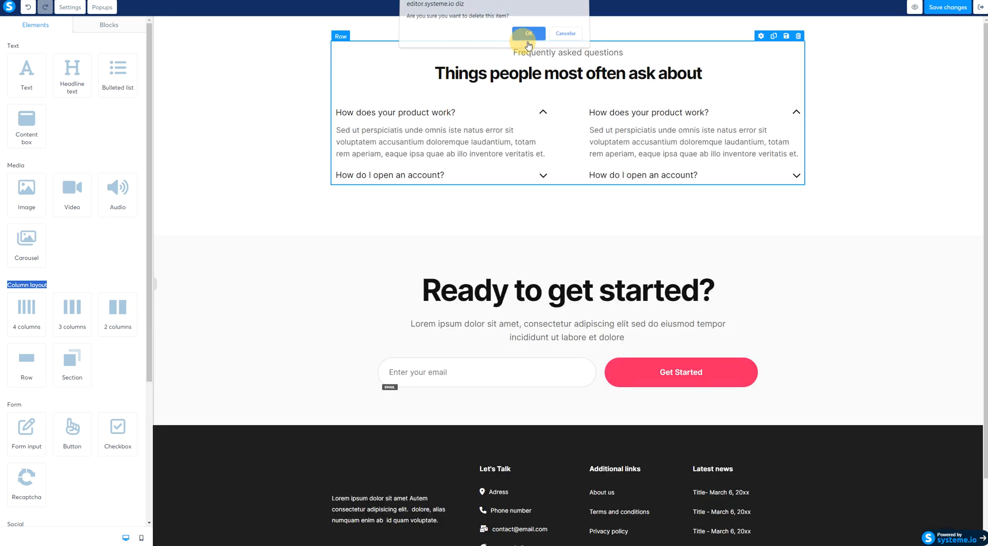
# Delete the frequently asked questions, "Ready to get started?" and dark footer sections to empty the page.
pyautogui.click(977, 22)
pyautogui.click(536, 37)
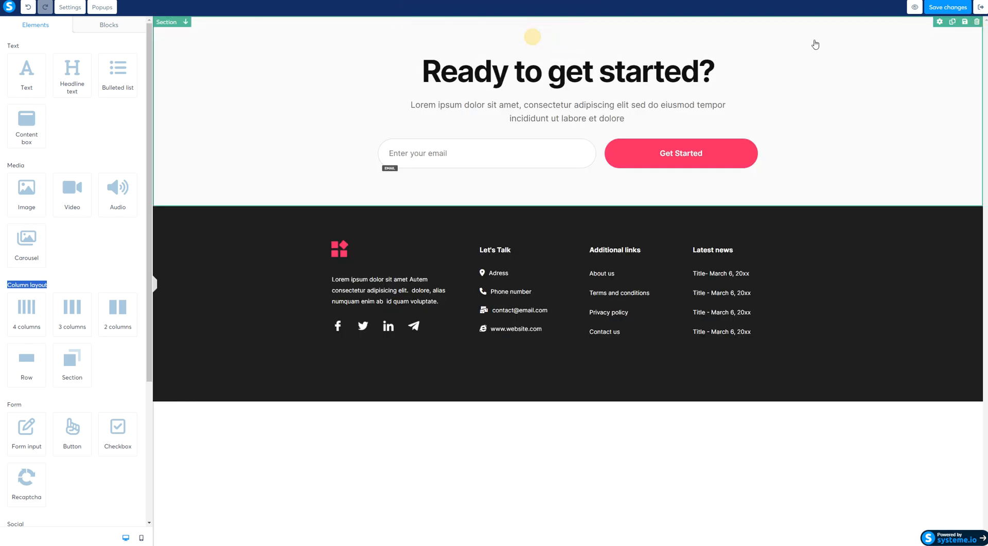
pyautogui.click(977, 22)
pyautogui.click(528, 41)
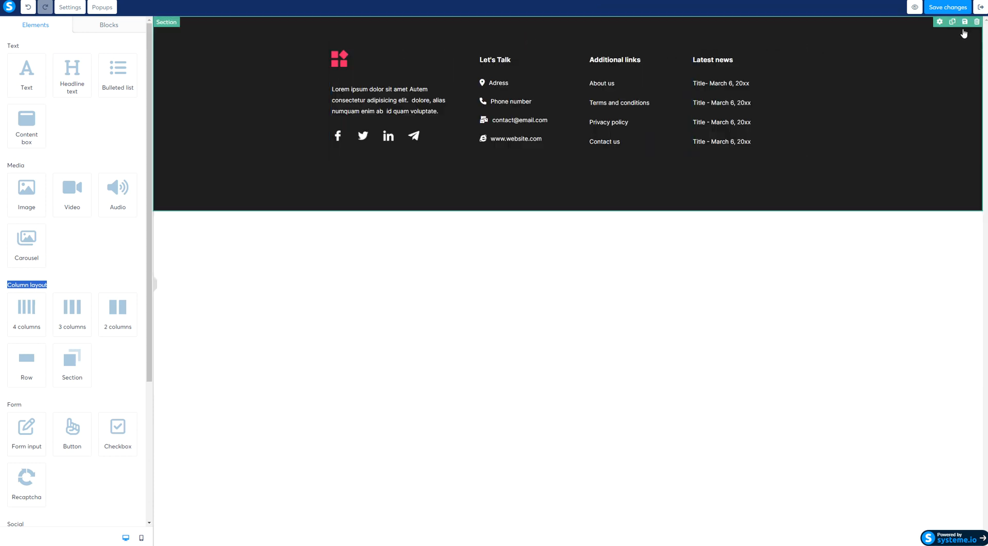
pyautogui.click(977, 22)
pyautogui.click(529, 38)
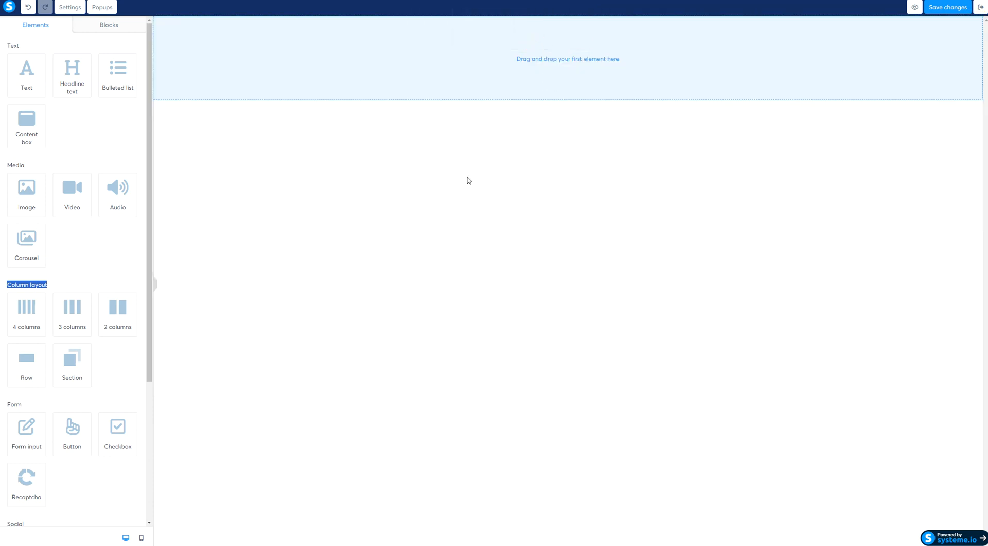
# Add a new Section element to the empty page.
pyautogui.click(90, 261)
pyautogui.moveTo(78, 366); pyautogui.dragTo(566, 55)
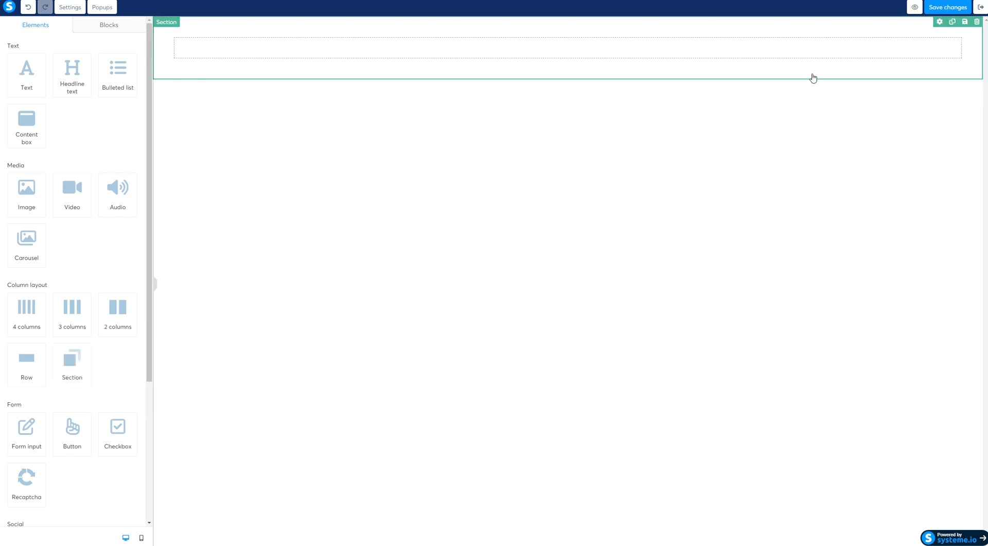
# Examine the new section's settings, including margin, color, size and position, padding, shadow, visibility and sticky options.
pyautogui.click(940, 22)
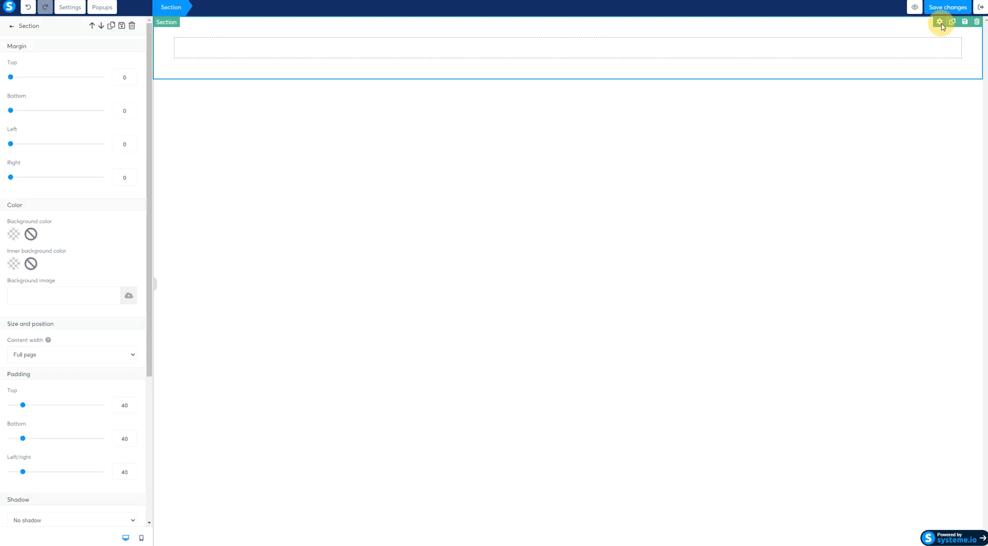
pyautogui.doubleClick(31, 25)
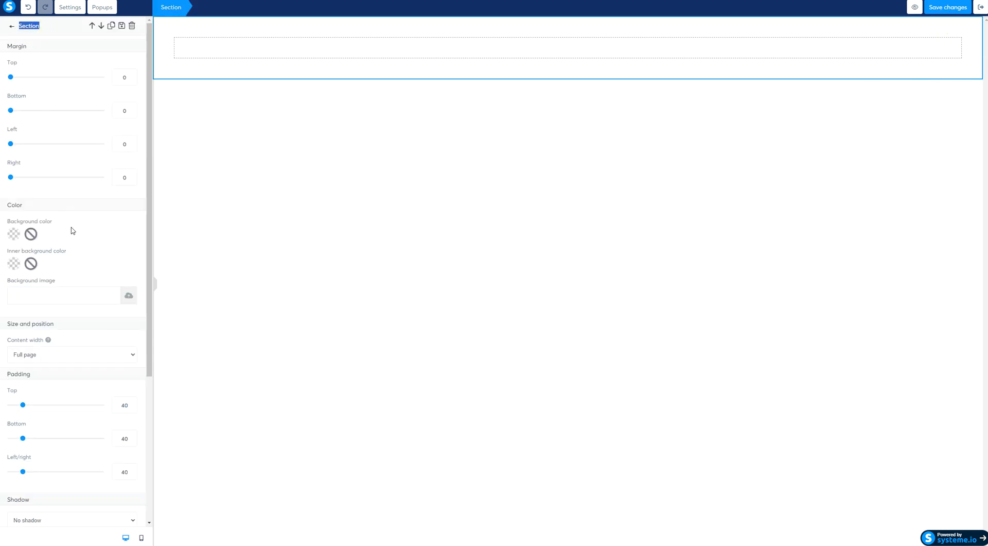
pyautogui.moveTo(8, 48); pyautogui.dragTo(21, 51)
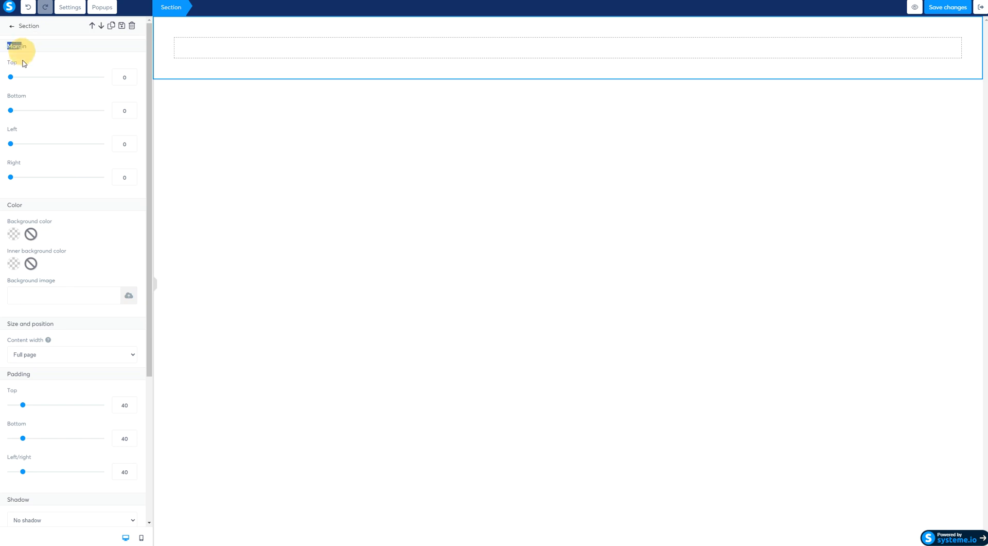
pyautogui.moveTo(11, 205); pyautogui.dragTo(28, 207)
pyautogui.moveTo(19, 323); pyautogui.dragTo(46, 324)
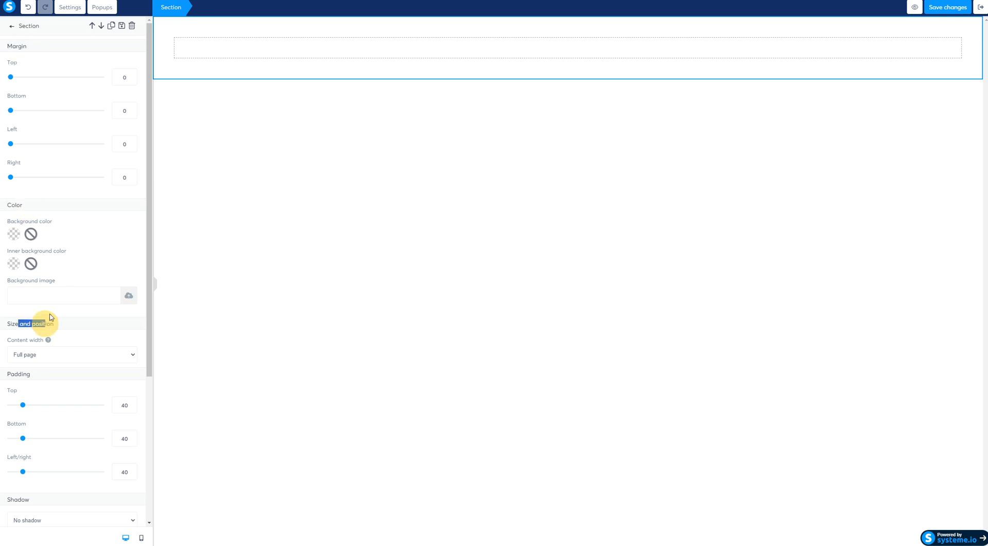
pyautogui.scroll(-4, 24, 234)
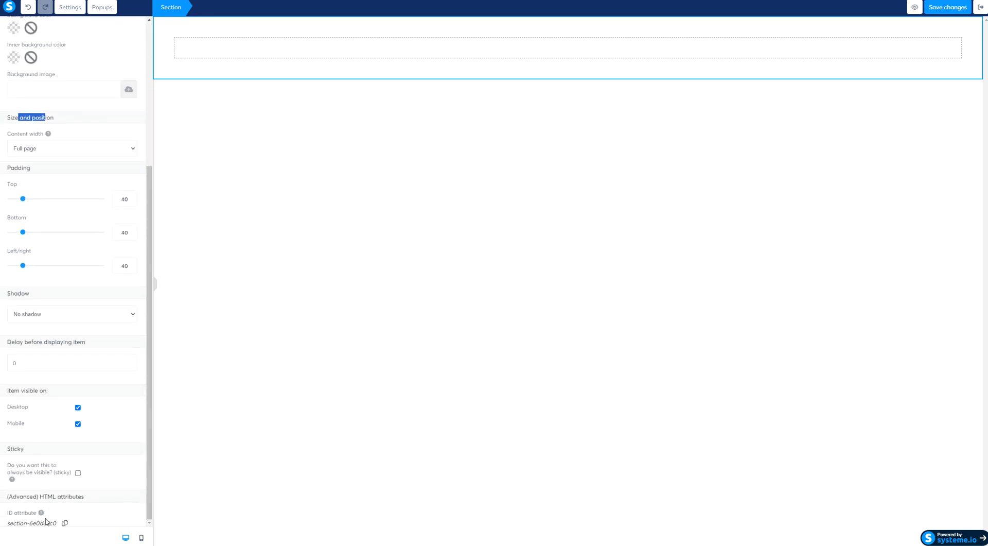
pyautogui.scroll(4, 78, 341)
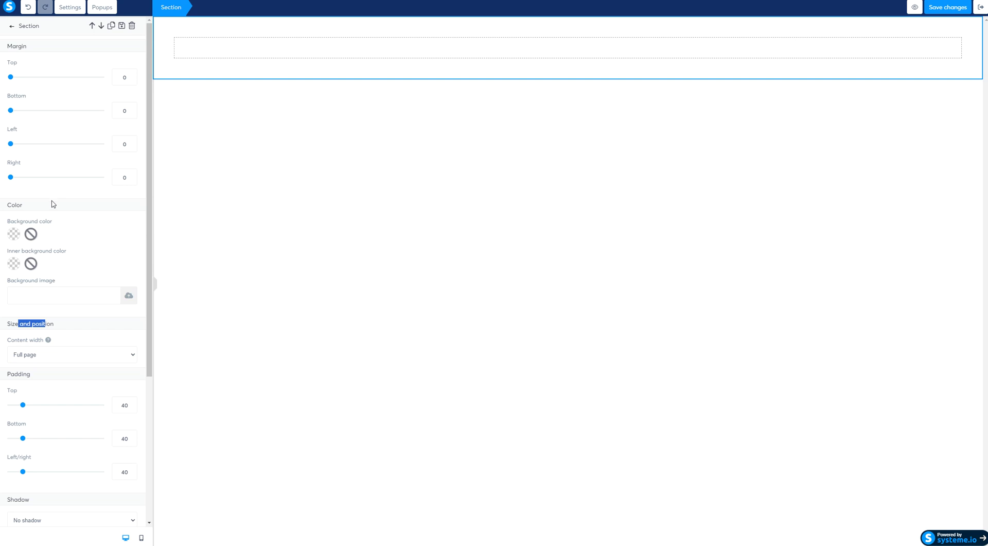
pyautogui.click(202, 105)
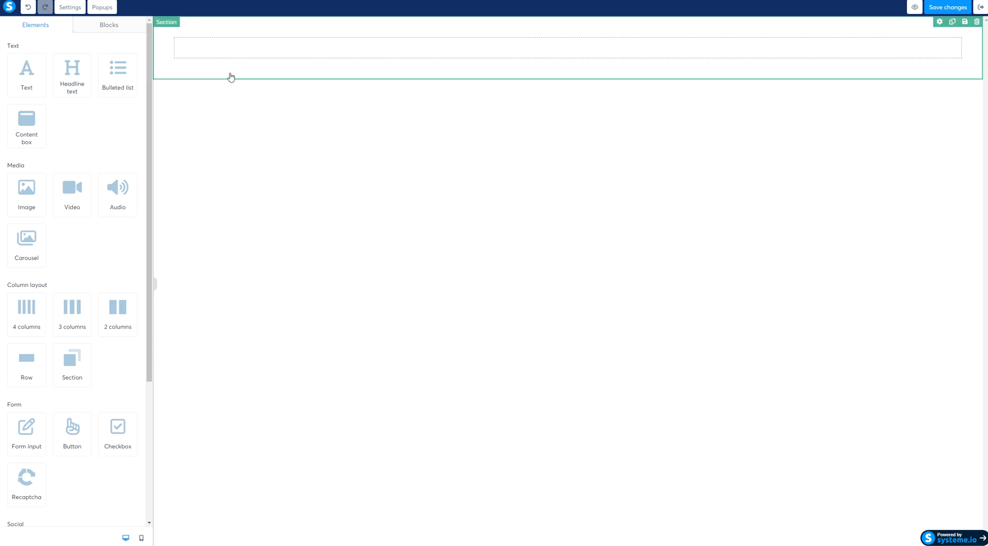
# Add a row containing a Text element to the section and place a 2 columns layout below it.
pyautogui.moveTo(23, 363); pyautogui.dragTo(325, 67)
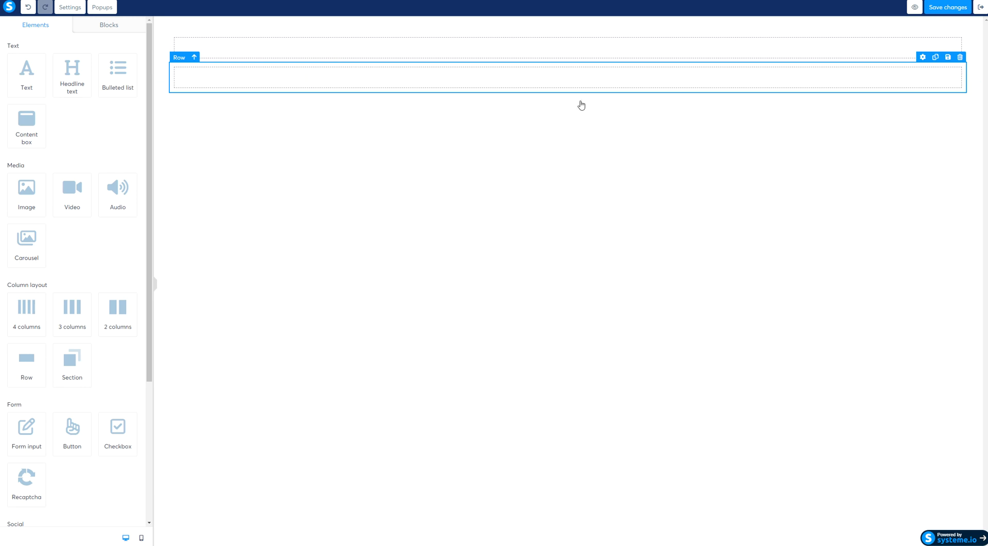
pyautogui.moveTo(29, 77); pyautogui.dragTo(230, 75)
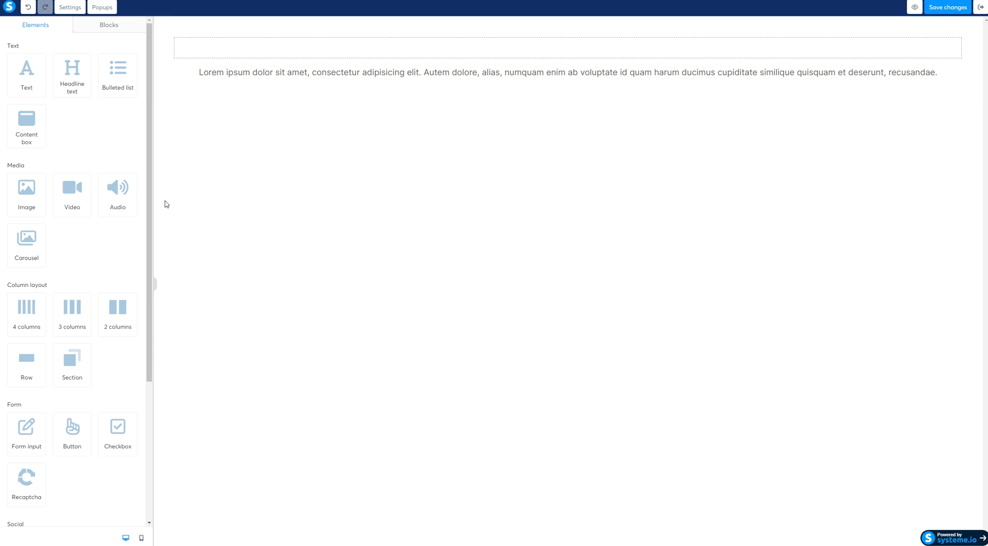
pyautogui.moveTo(122, 317); pyautogui.dragTo(329, 87)
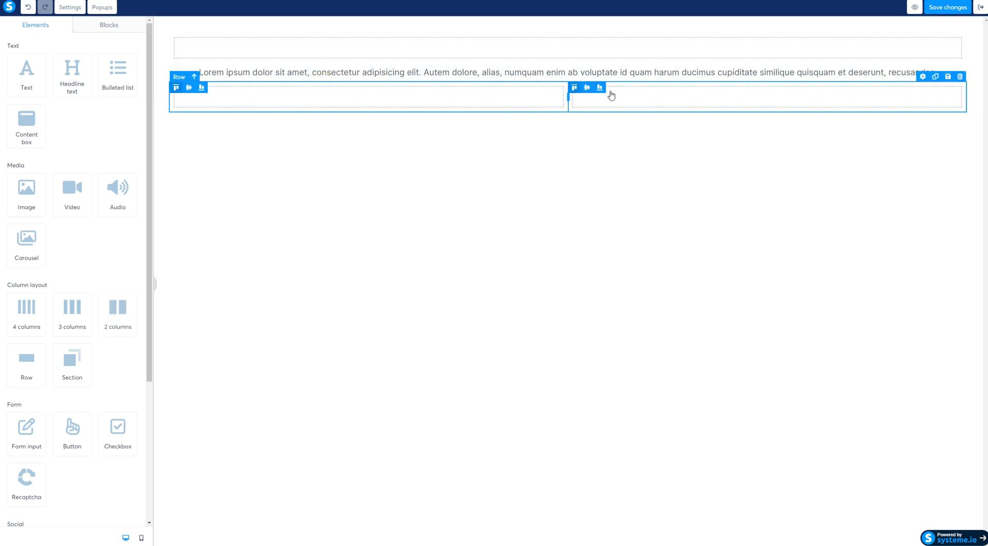
# Move the text into the first column, duplicate it into the second column, and add a 3 columns layout below.
pyautogui.moveTo(452, 67); pyautogui.dragTo(435, 102)
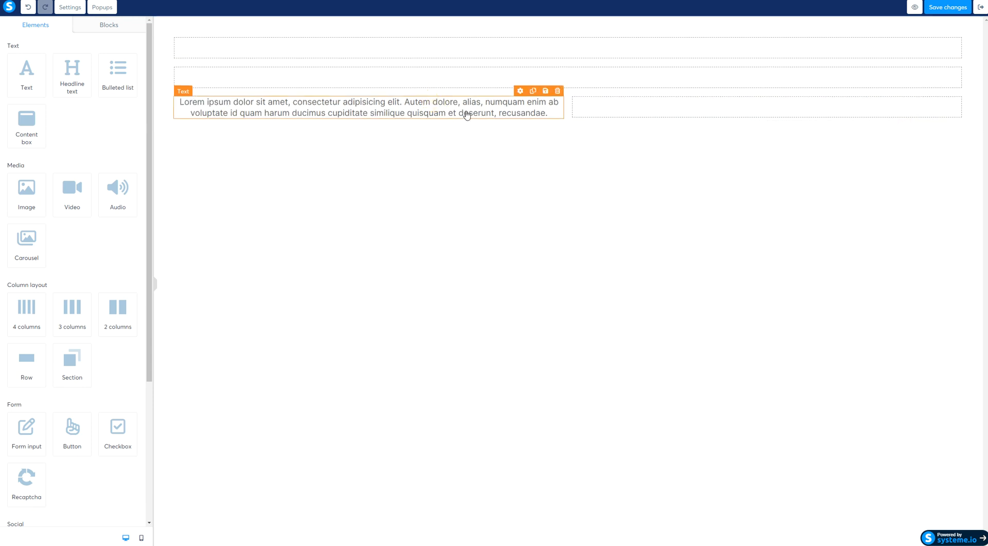
pyautogui.click(534, 91)
pyautogui.moveTo(489, 133); pyautogui.dragTo(642, 106)
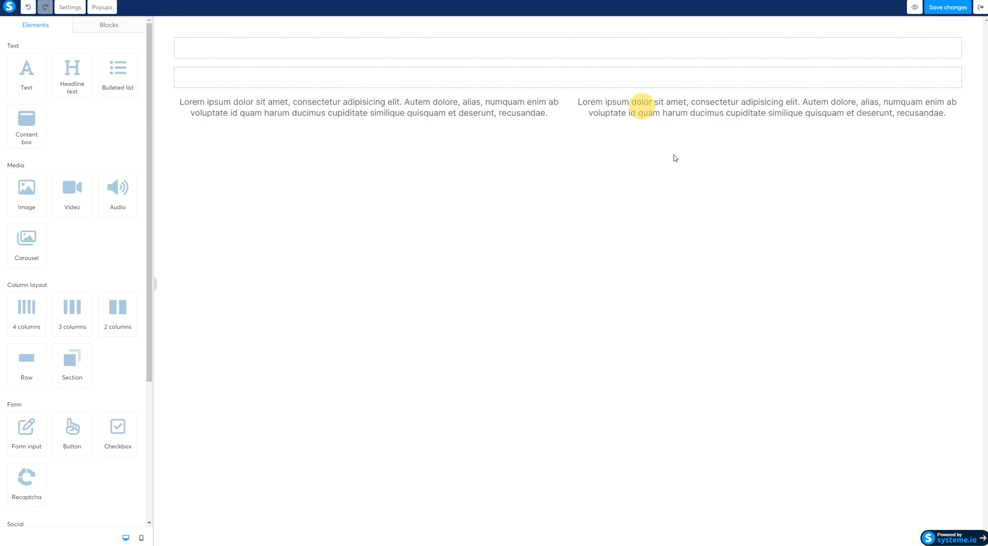
pyautogui.moveTo(69, 316); pyautogui.dragTo(322, 127)
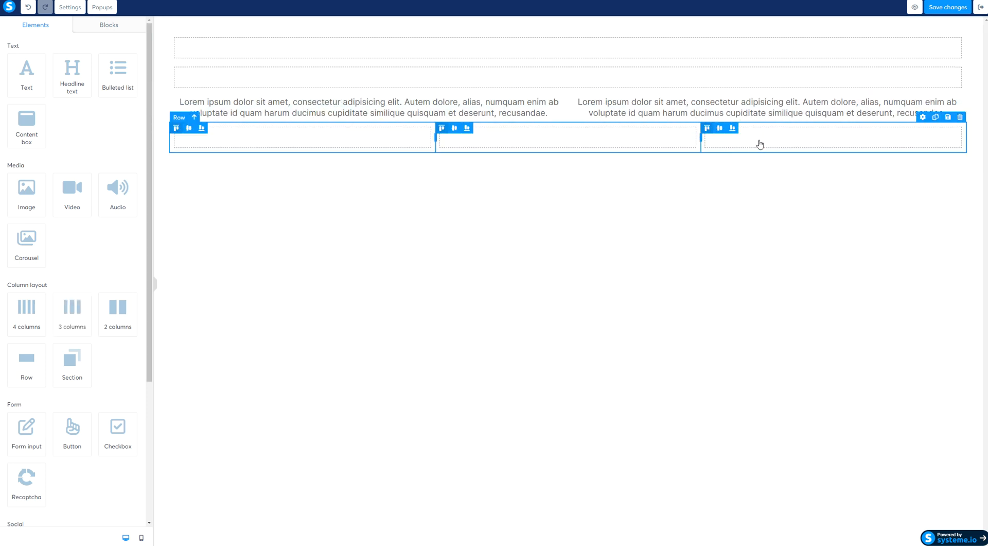
# Delete the 3 columns row, the two-column text row and the empty row above it, keeping only the section's first row.
pyautogui.click(961, 116)
pyautogui.click(529, 34)
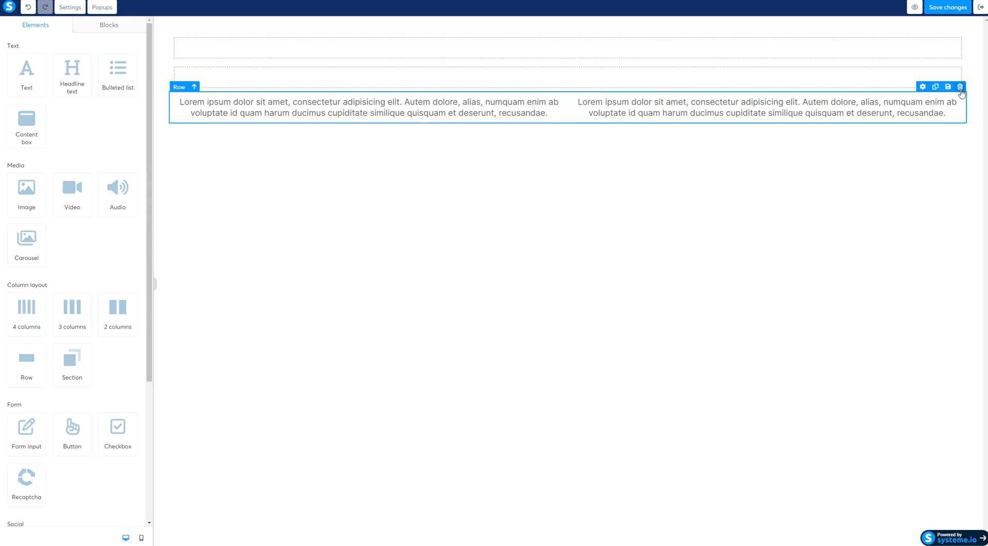
pyautogui.click(961, 86)
pyautogui.click(529, 36)
pyautogui.click(961, 56)
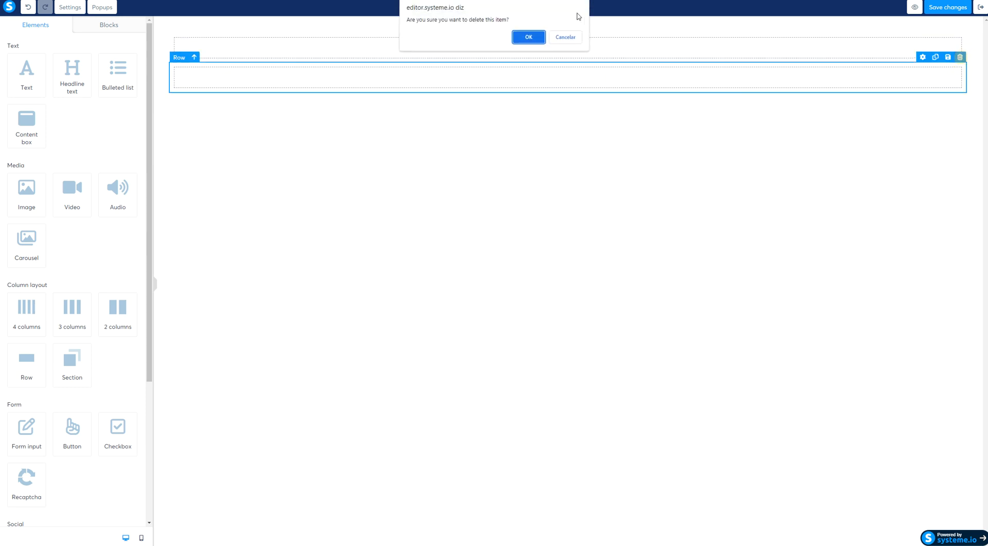
pyautogui.click(529, 36)
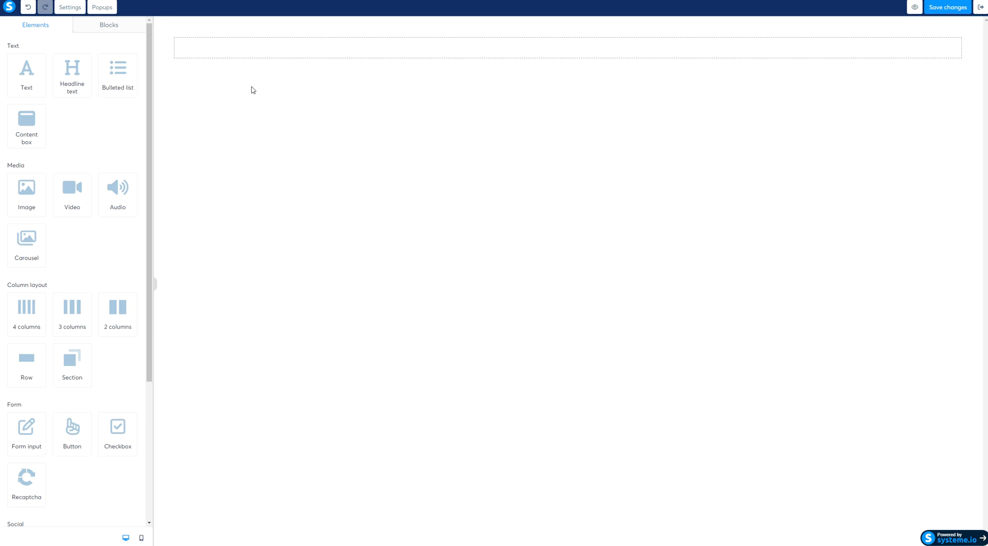
# Set the section's content width to Wide.
pyautogui.click(166, 33)
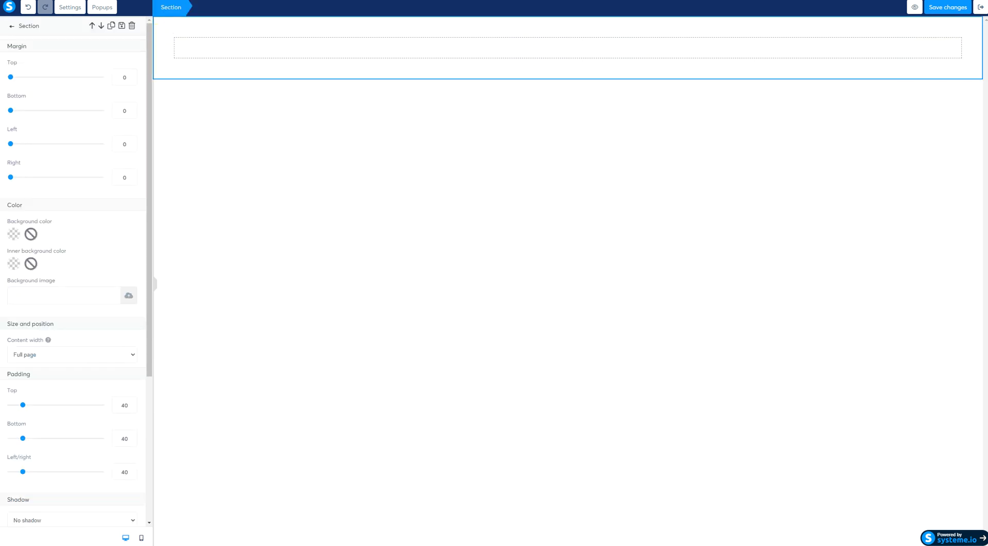
pyautogui.moveTo(53, 324); pyautogui.dragTo(6, 325)
pyautogui.click(38, 357)
pyautogui.click(32, 375)
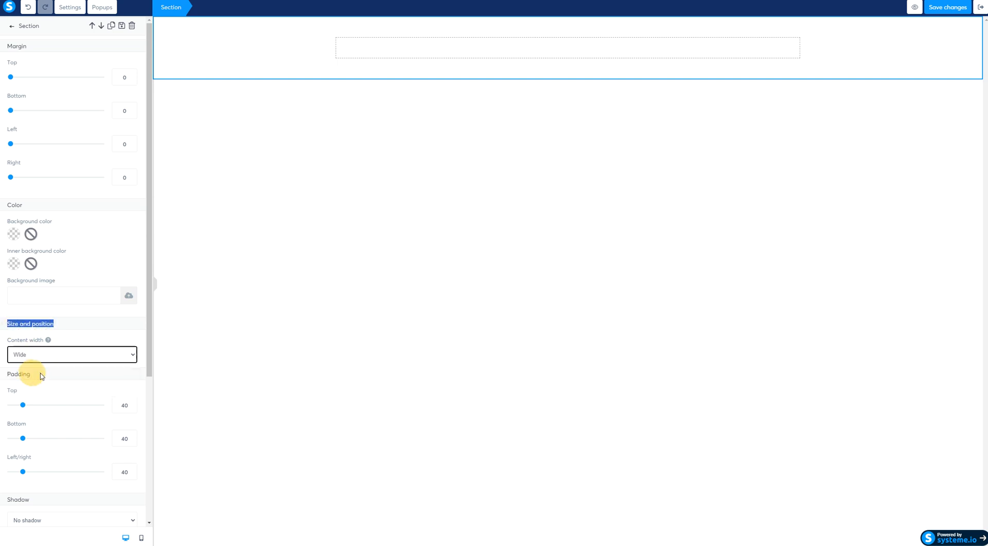
pyautogui.click(668, 96)
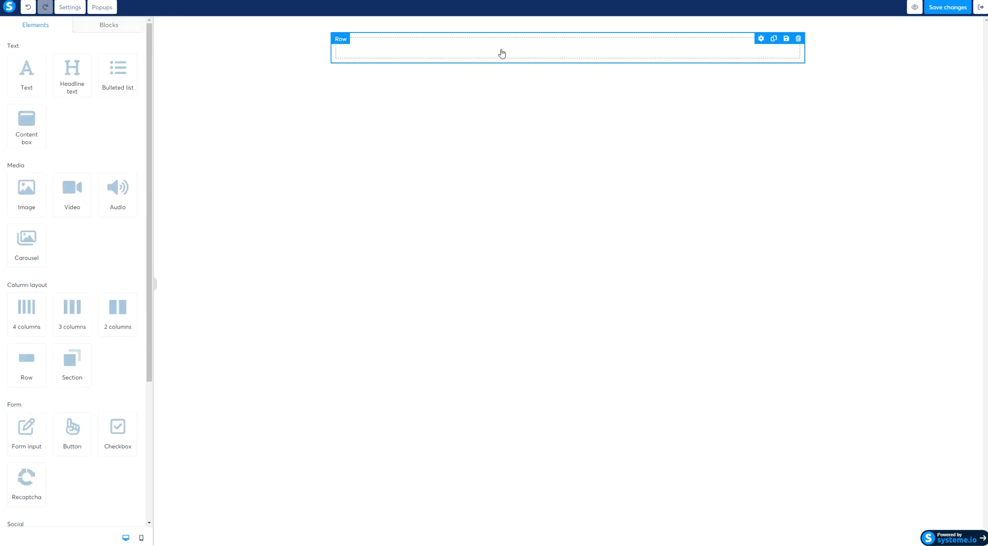
pyautogui.moveTo(332, 20); pyautogui.dragTo(325, 407)
pyautogui.moveTo(780, 16); pyautogui.dragTo(782, 437)
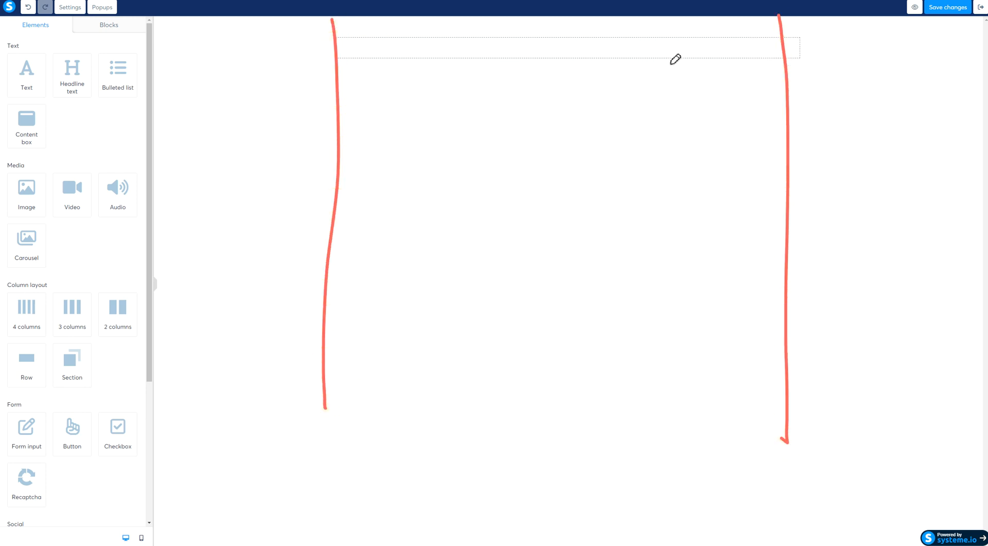
pyautogui.moveTo(191, 147)
pyautogui.mouseDown()
pyautogui.moveTo(190, 164)
pyautogui.moveTo(640, 196)
pyautogui.moveTo(932, 132)
pyautogui.moveTo(273, 135)
pyautogui.mouseUp()
pyautogui.moveTo(340, 35)
pyautogui.mouseDown()
pyautogui.moveTo(339, 57)
pyautogui.moveTo(767, 78)
pyautogui.moveTo(365, 35)
pyautogui.moveTo(334, 148)
pyautogui.mouseUp()
pyautogui.moveTo(768, 15); pyautogui.dragTo(772, 126)
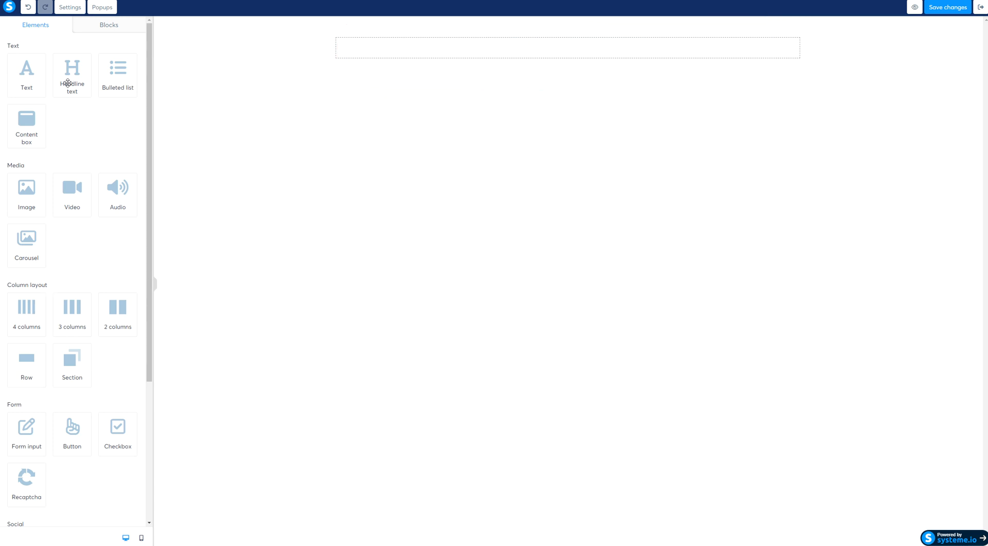
pyautogui.scroll(-4, 77, 180)
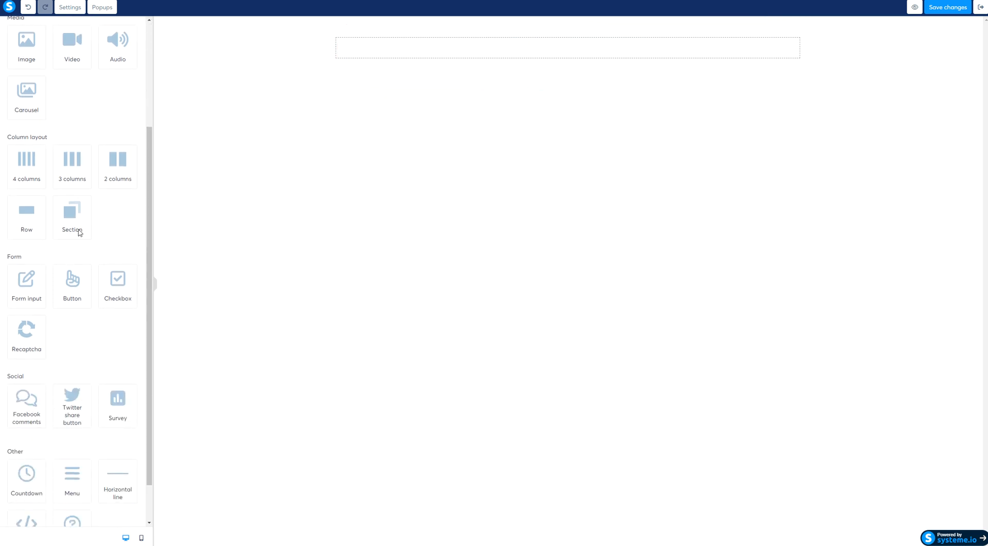
pyautogui.scroll(4, 66, 270)
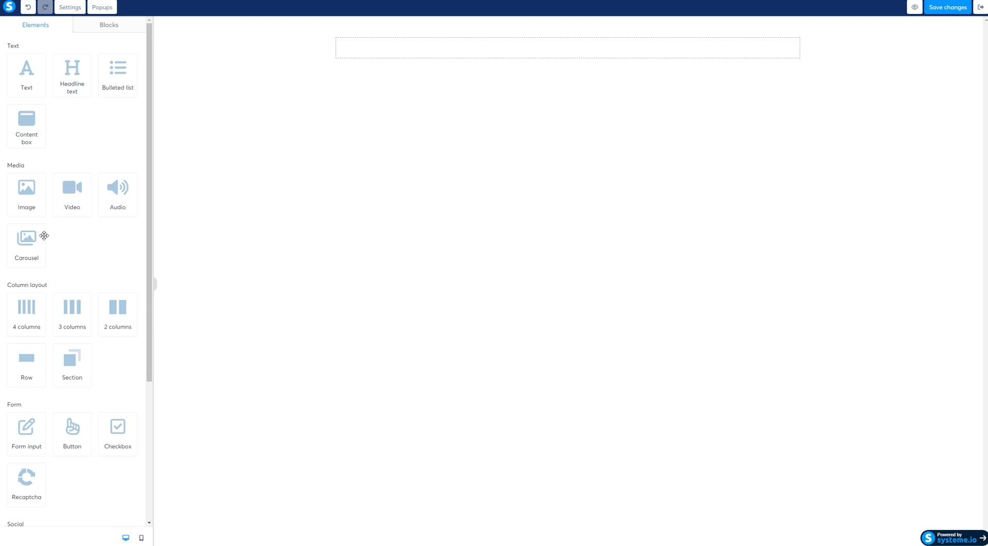
# Add a 2 columns layout to the section and delete the empty single-column row above it.
pyautogui.scroll(-4, 66, 225)
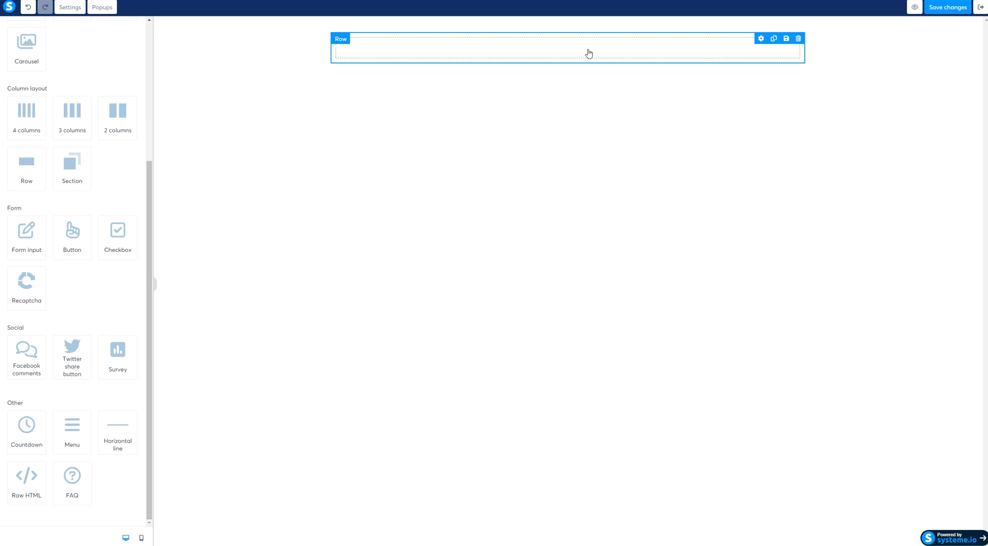
pyautogui.moveTo(119, 110); pyautogui.dragTo(476, 64)
pyautogui.click(799, 38)
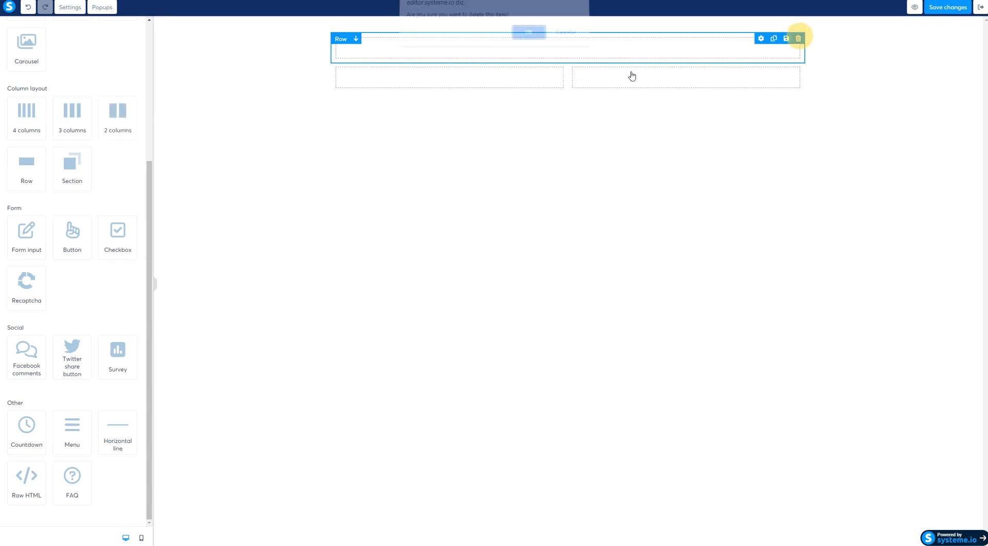
pyautogui.click(529, 35)
# Fill the first column with a Headline text, a Text element below it and a Button underneath.
pyautogui.scroll(5, 51, 225)
pyautogui.moveTo(74, 89); pyautogui.dragTo(453, 53)
pyautogui.click(461, 54)
pyautogui.click(373, 84)
pyautogui.moveTo(50, 73); pyautogui.dragTo(472, 61)
pyautogui.scroll(-2, 79, 273)
pyautogui.moveTo(76, 350); pyautogui.dragTo(417, 116)
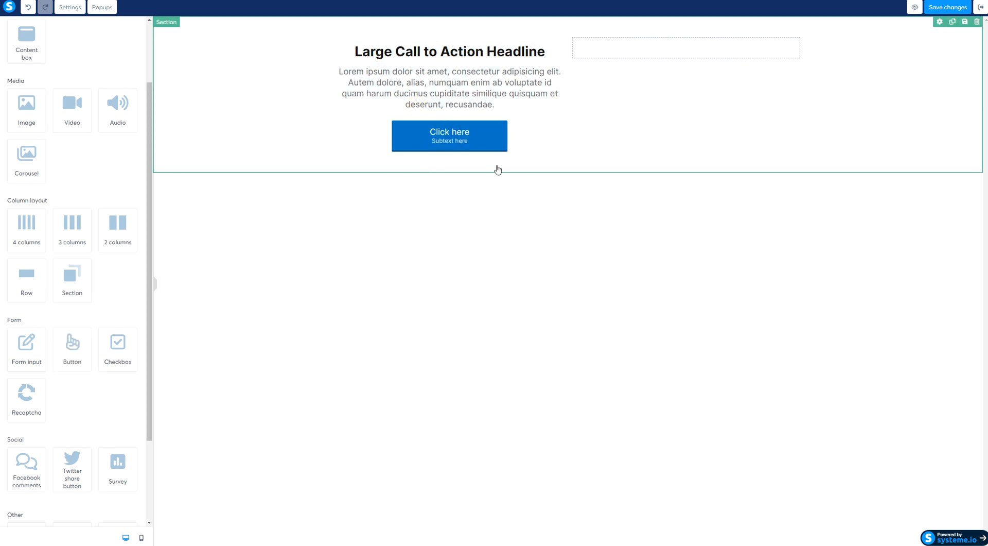
# Nest a 2 columns layout under the button, holding an image with a 3 columns layout beneath it and a text beside it.
pyautogui.moveTo(116, 225); pyautogui.dragTo(446, 151)
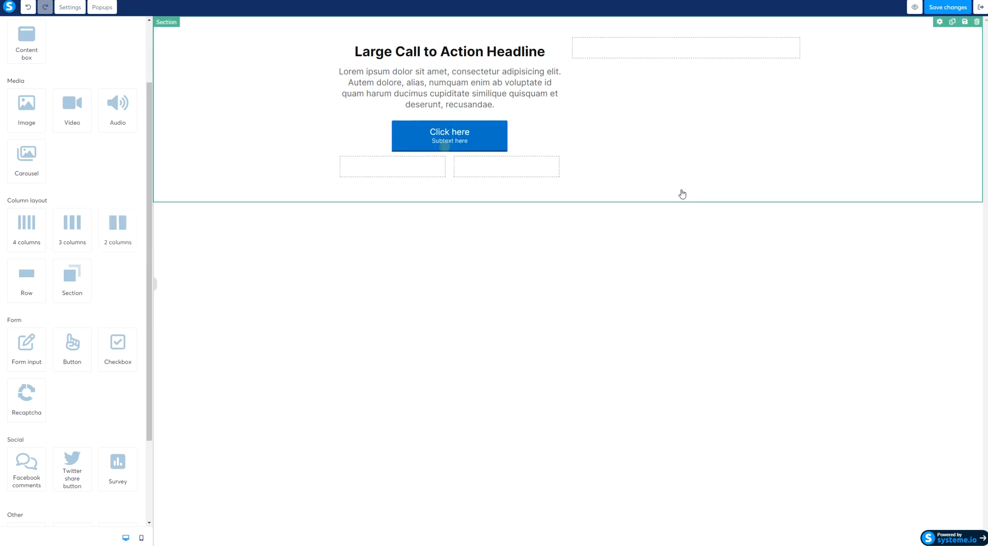
pyautogui.moveTo(26, 108); pyautogui.dragTo(420, 169)
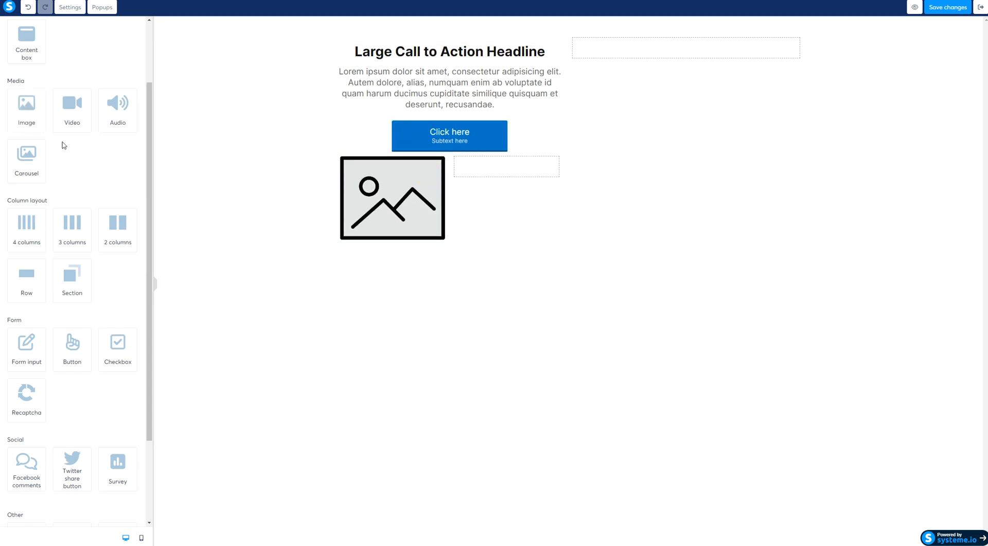
pyautogui.scroll(2, 67, 150)
pyautogui.moveTo(29, 72); pyautogui.dragTo(502, 173)
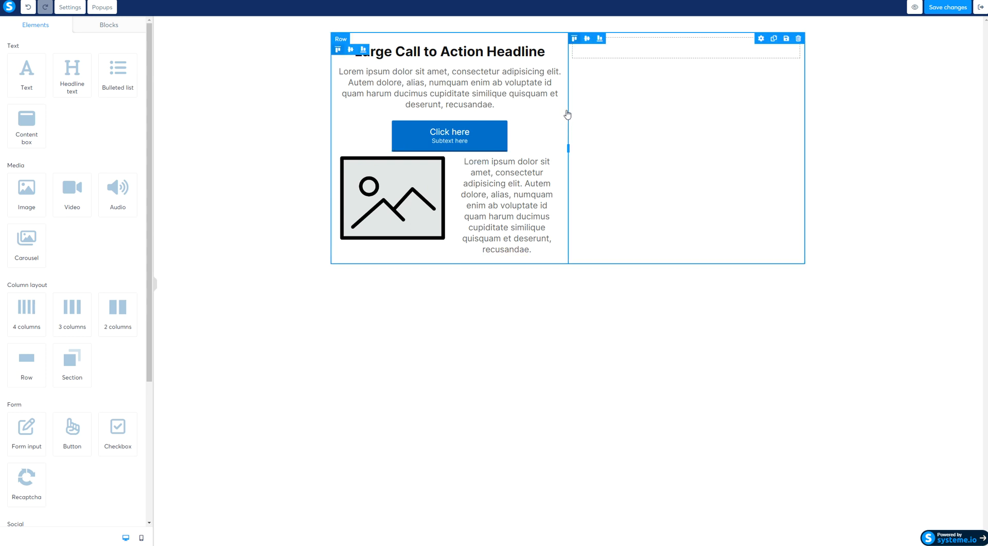
pyautogui.moveTo(74, 322); pyautogui.dragTo(378, 264)
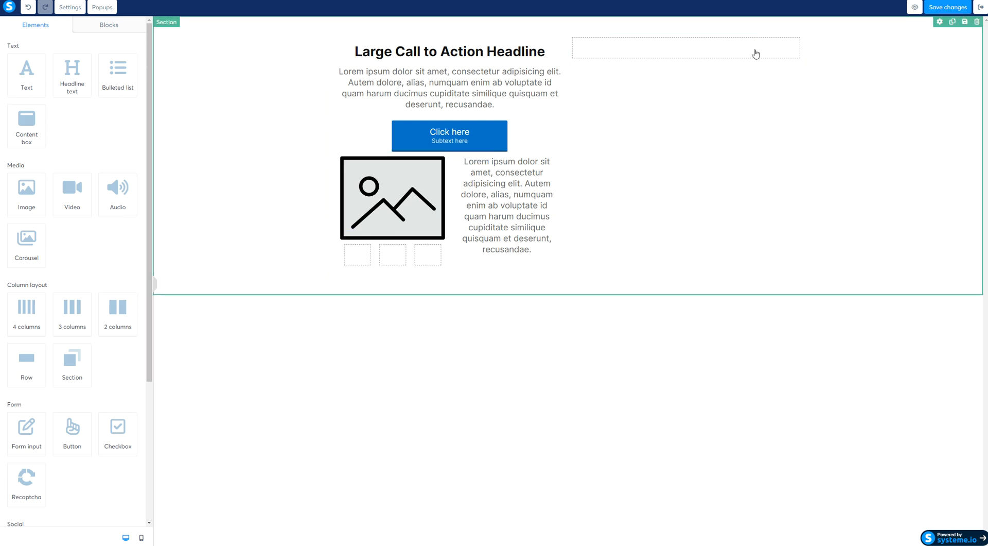
# Review how the stacked columns look in the mobile view and return to the desktop view.
pyautogui.click(140, 538)
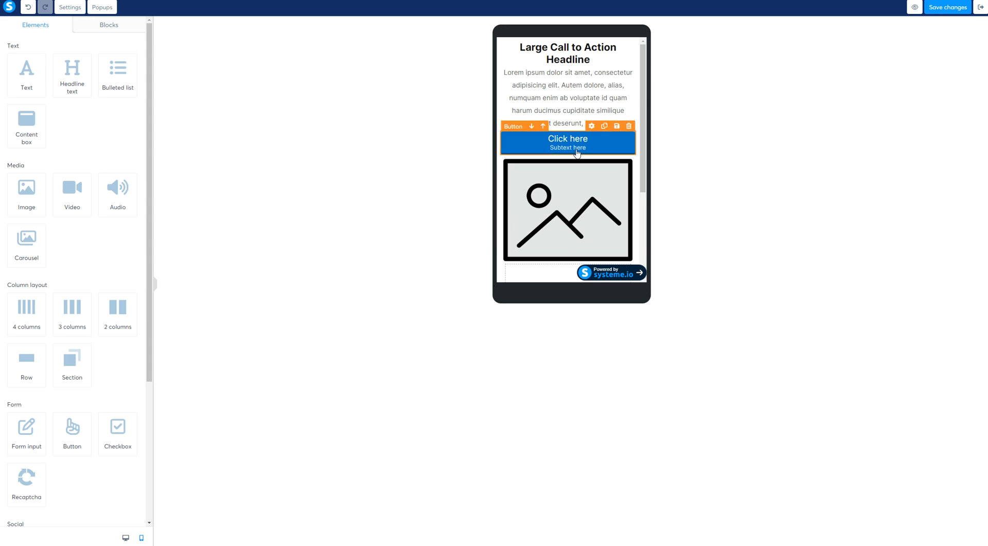
pyautogui.scroll(-3, 579, 149)
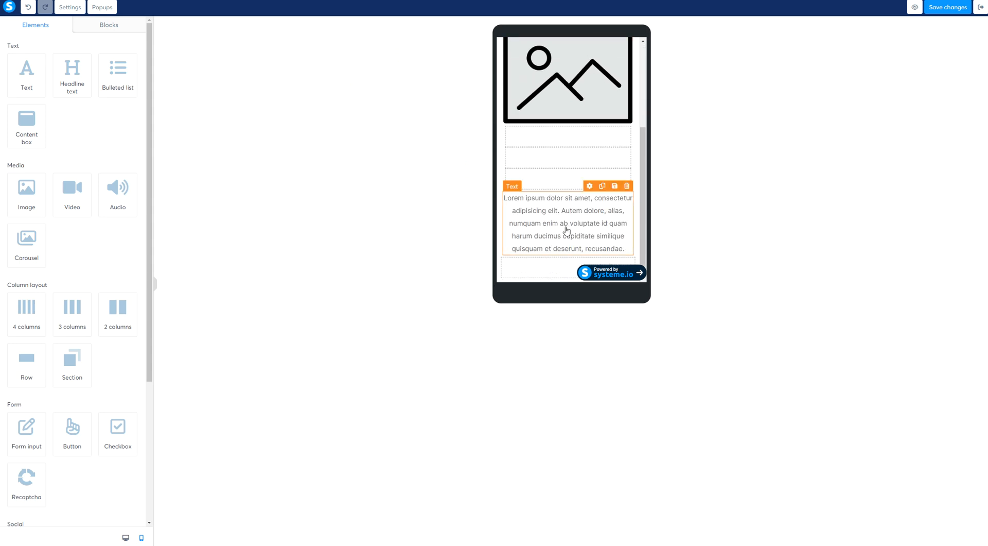
pyautogui.scroll(3, 567, 227)
pyautogui.click(125, 537)
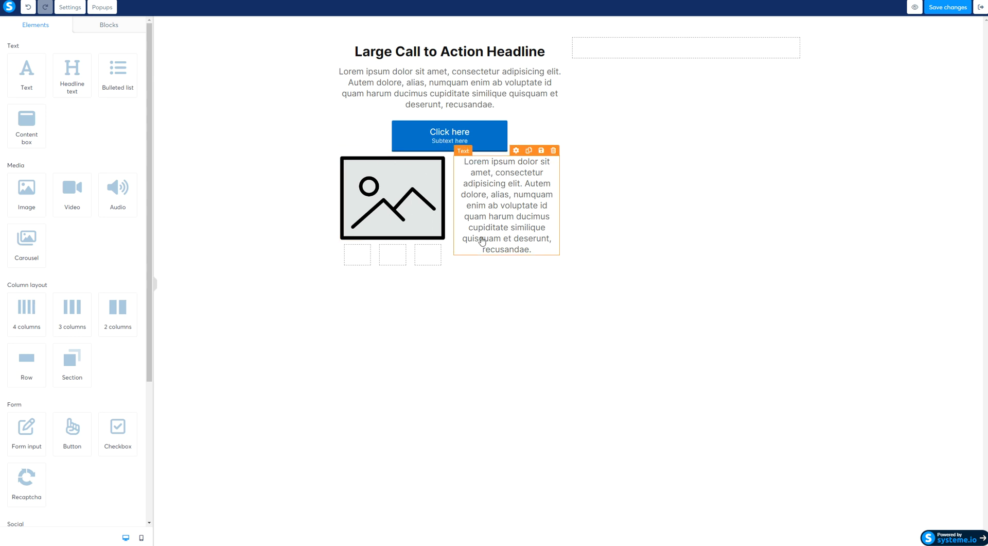
# Delete the nested two-column row with the image and text below the button.
pyautogui.click(557, 147)
pyautogui.click(530, 34)
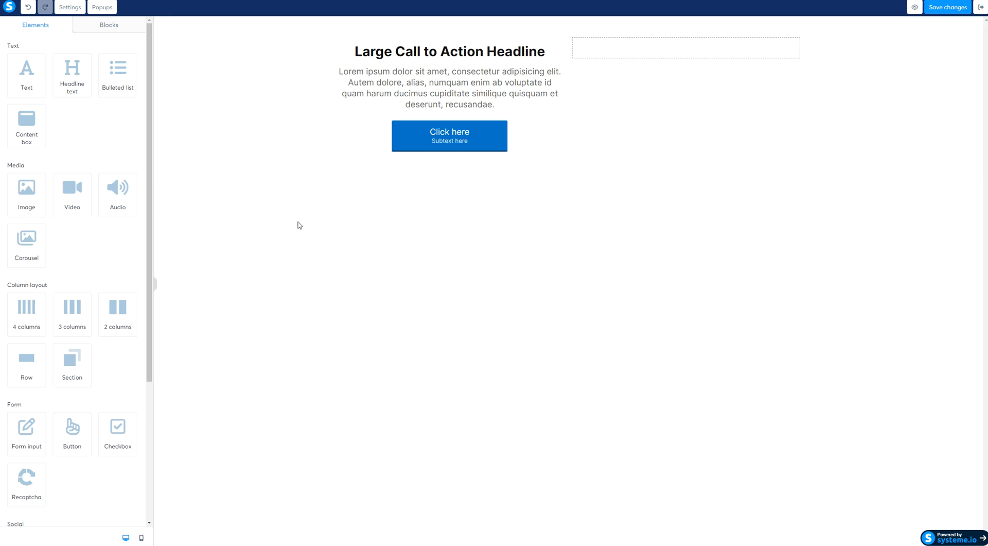
# View the page settings for typography, language and background, and return to the element list.
pyautogui.click(67, 7)
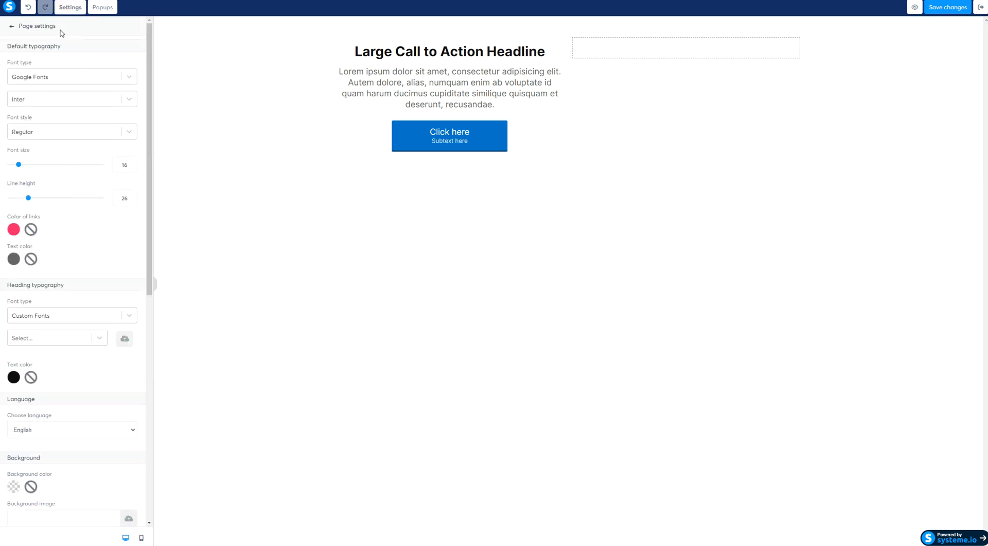
pyautogui.click(12, 27)
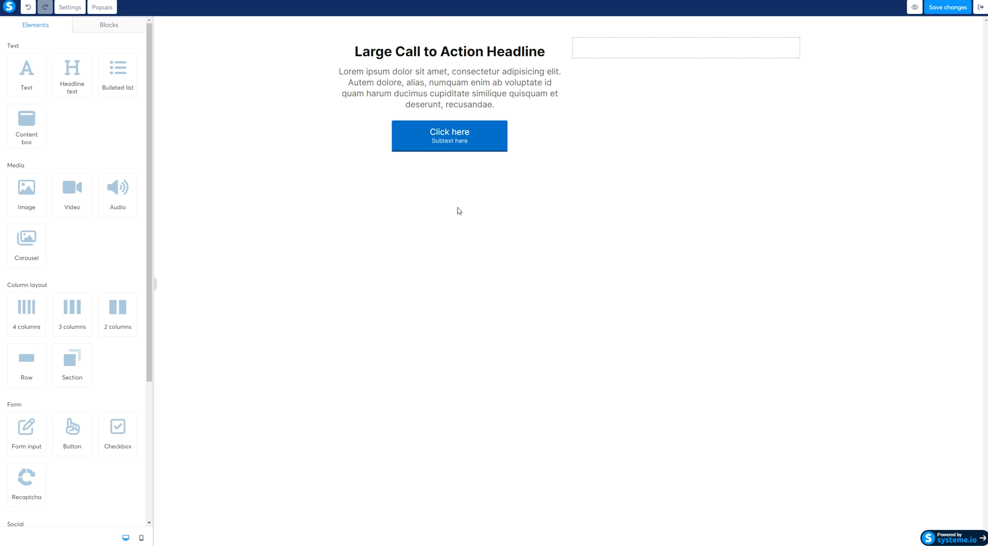